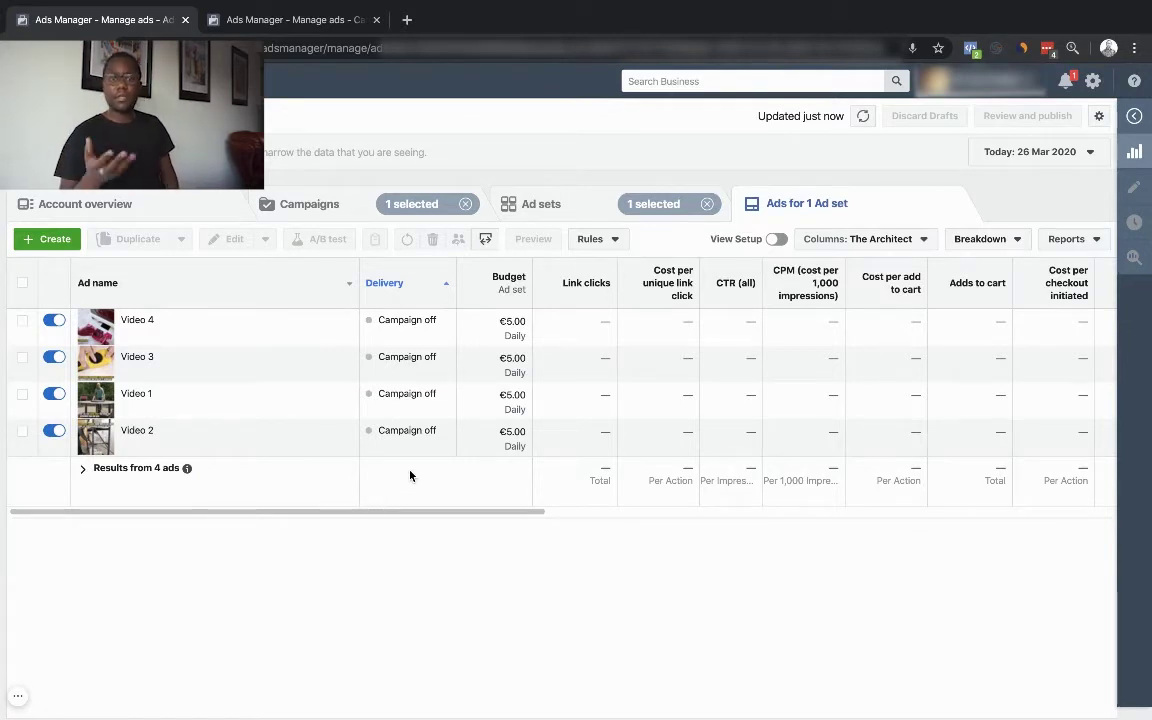
In the other open Ads Manager account, start ad creation afresh instead of resuming the draft and create a new campaign with the Conversions objective
left_click(324, 30)
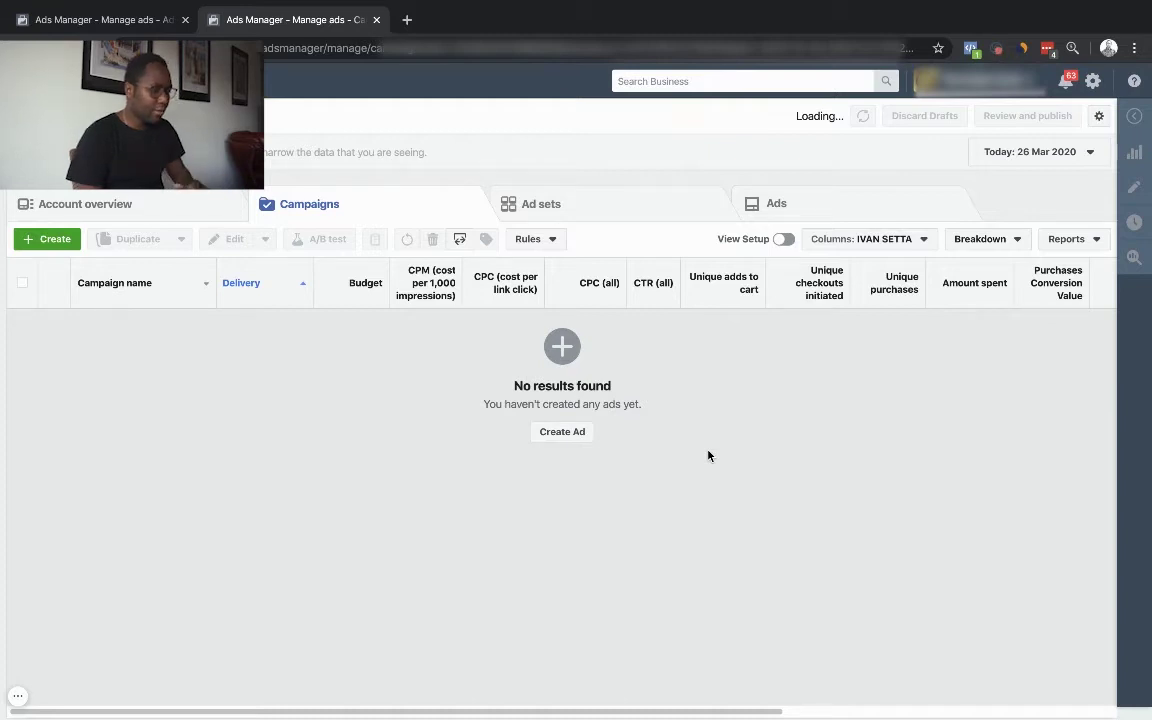
left_click(570, 436)
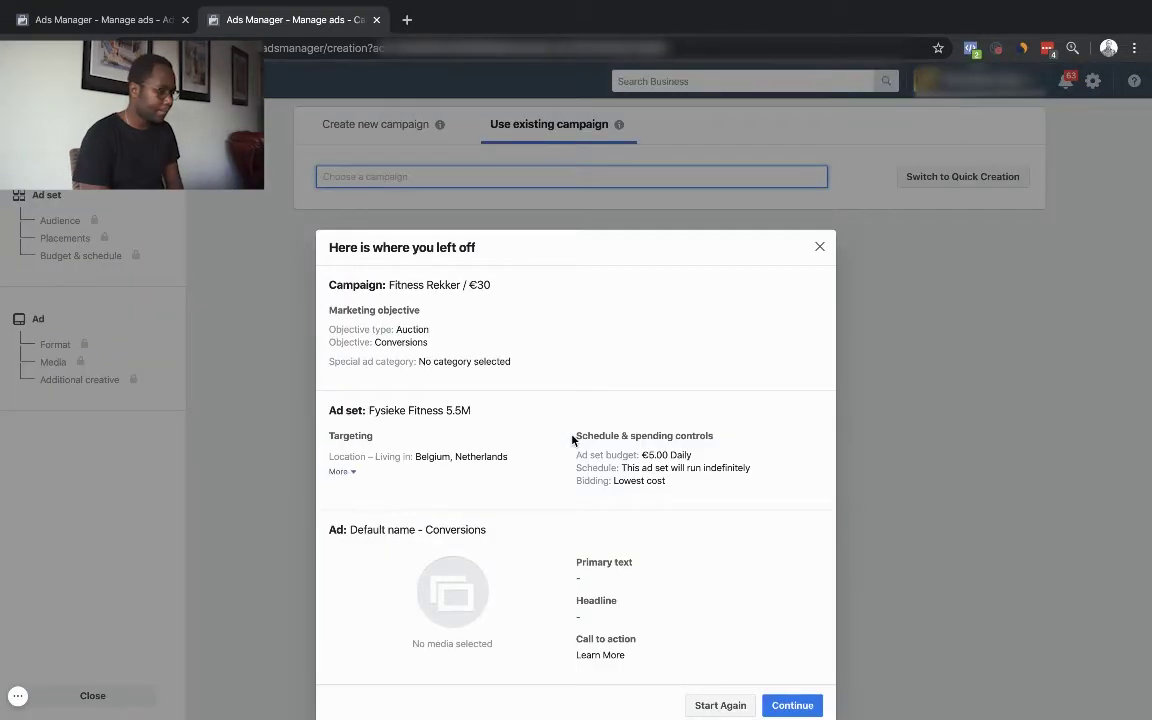
left_click(730, 705)
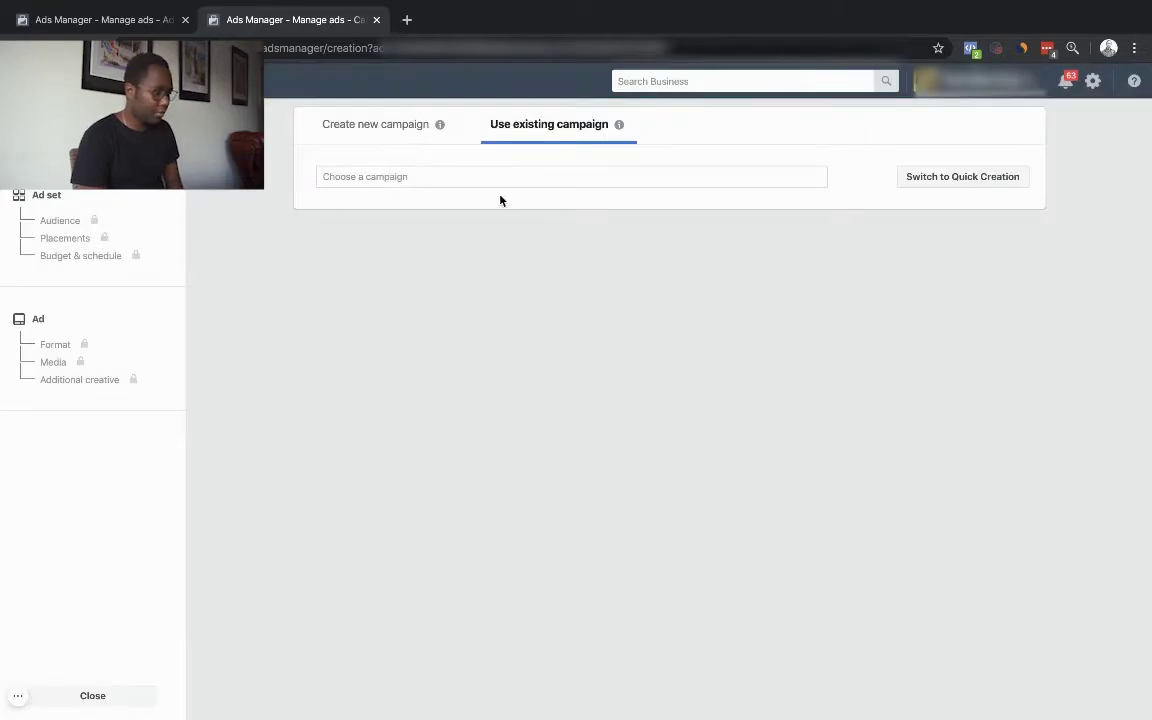
left_click(398, 130)
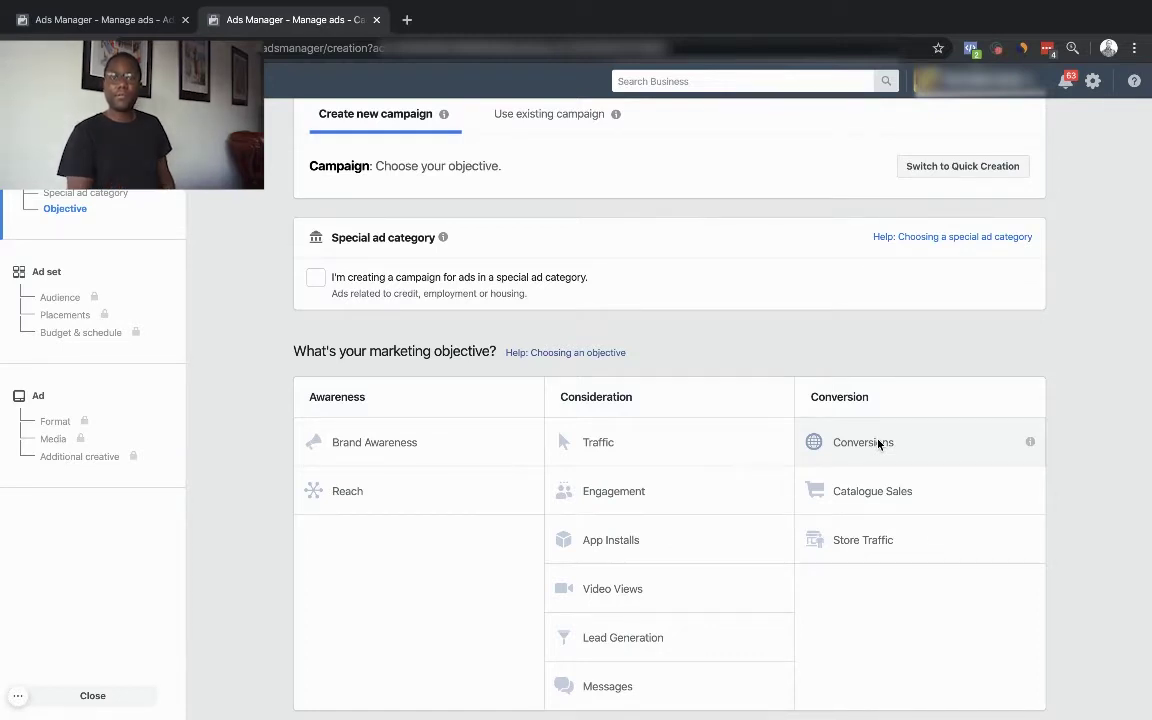
left_click(878, 443)
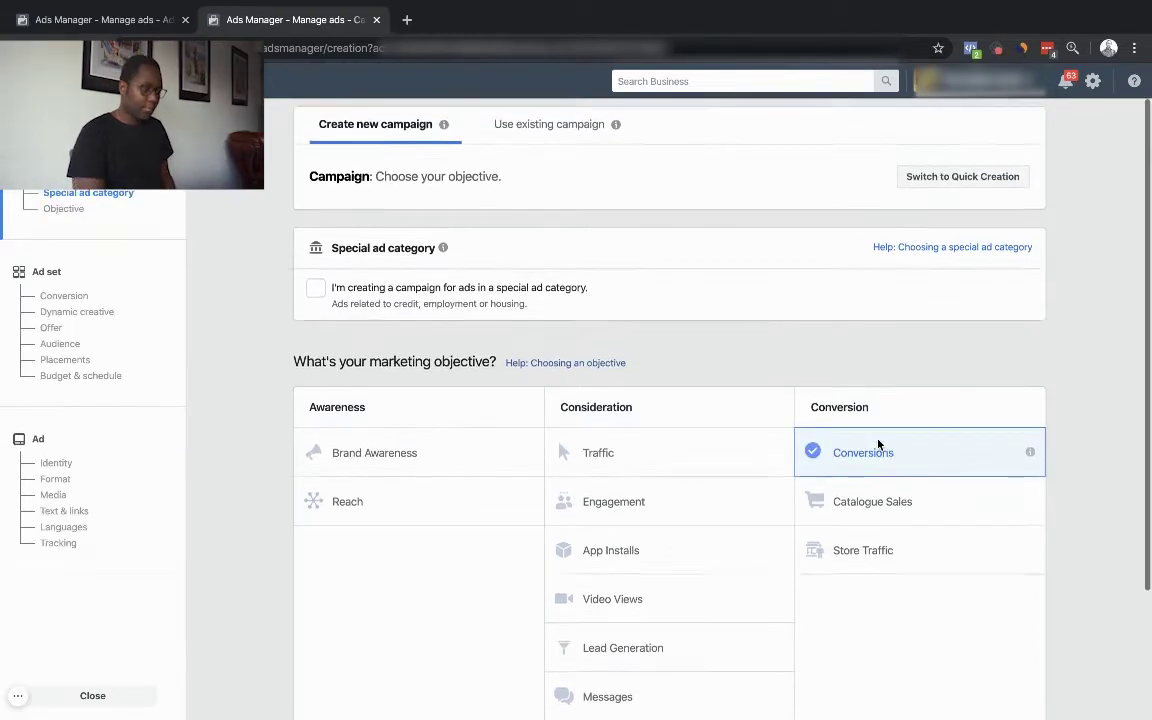
Name the new campaign "Fitness Rekker - €25"
scroll(930, 415, "down", 1)
scroll(940, 600, "down", 2)
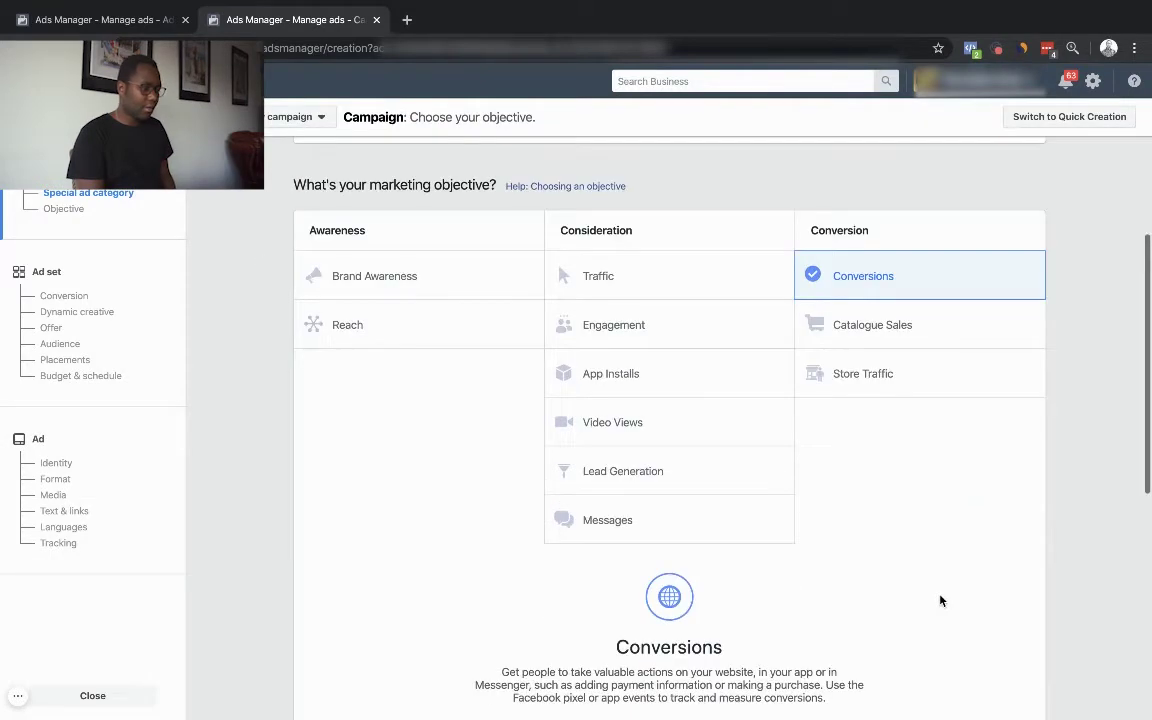
scroll(940, 600, "down", 3)
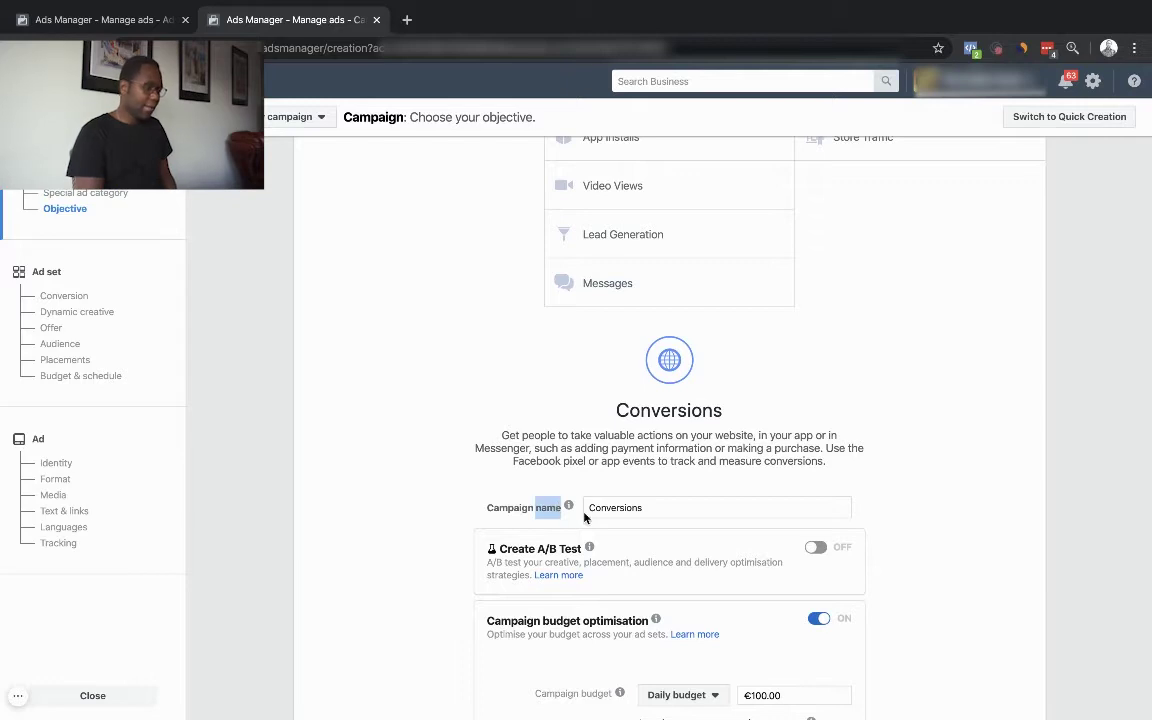
double_click(640, 507)
key("BackSpace")
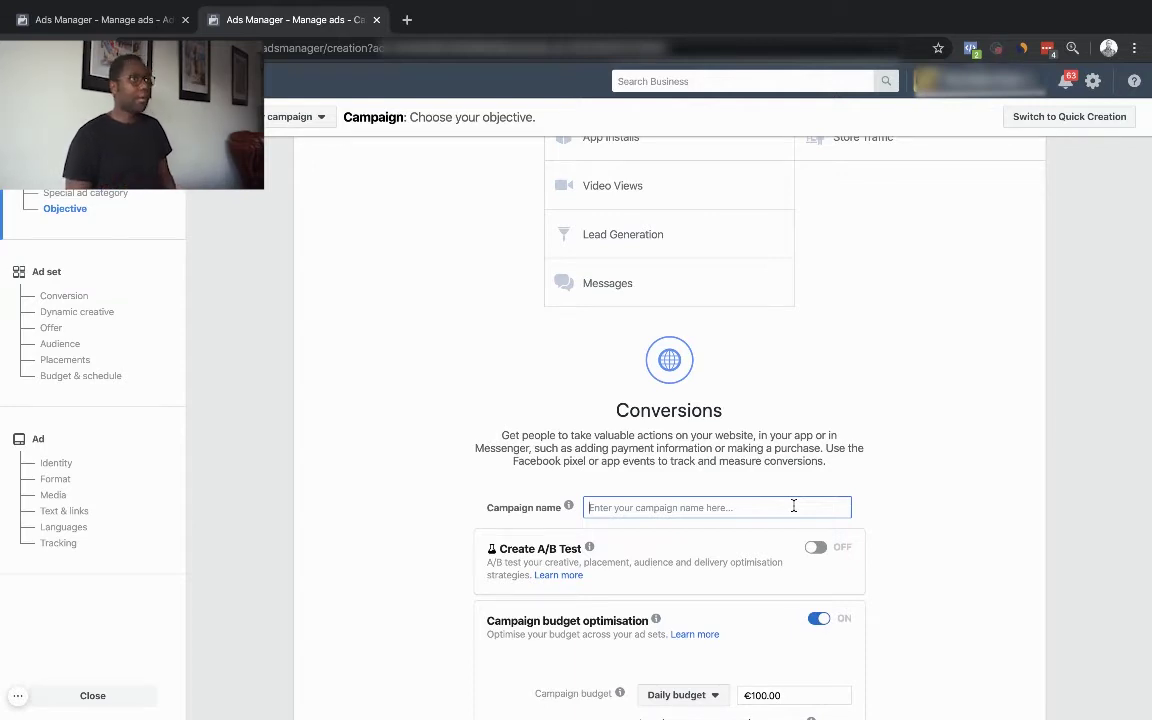
type("Fitness Rek")
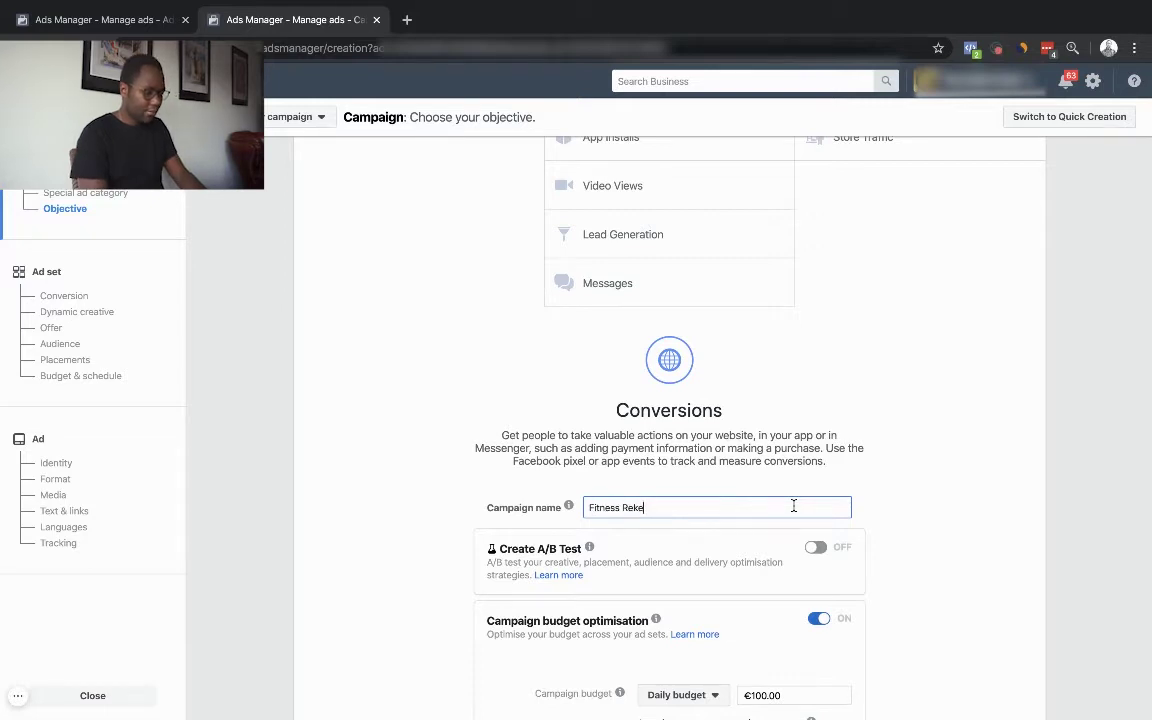
type("ker - €25")
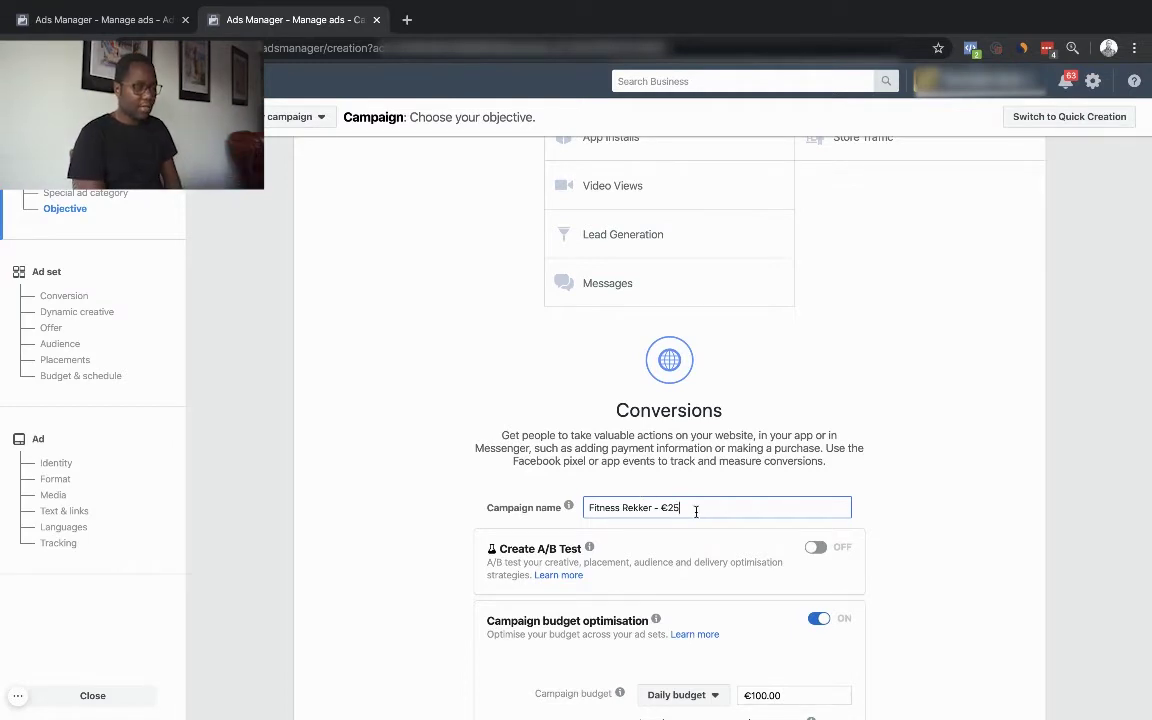
left_click(951, 485)
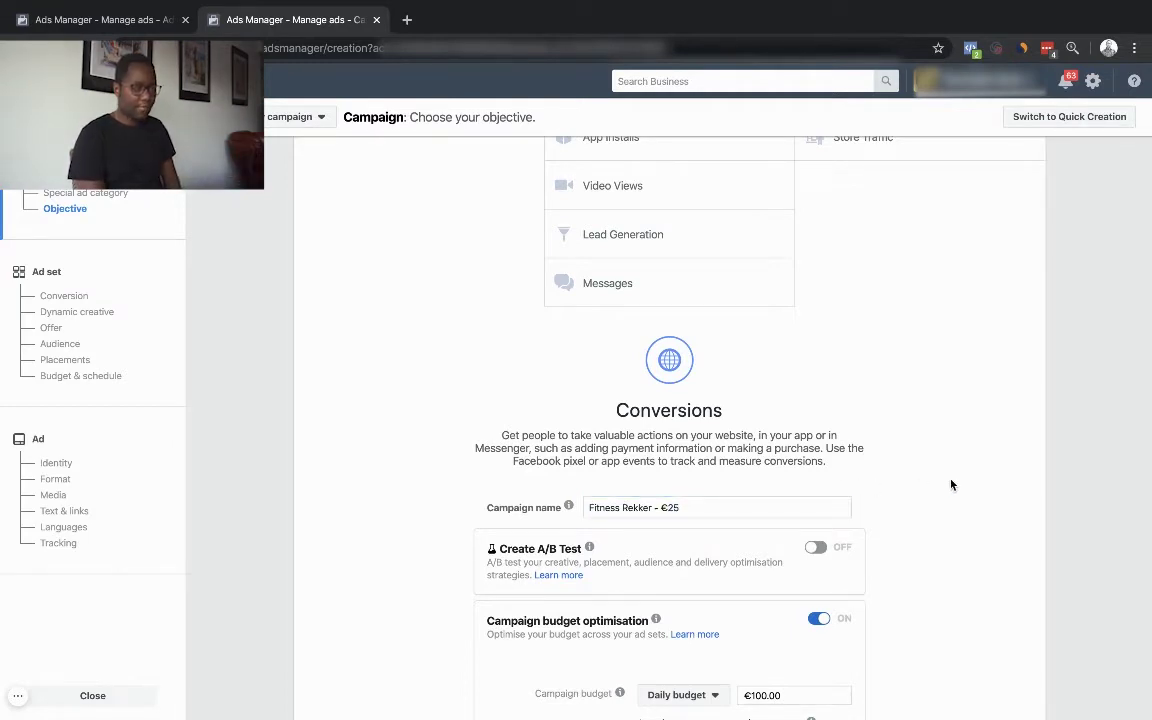
Turn off campaign budget optimisation and continue to the ad set setup
scroll(951, 485, "down", 3)
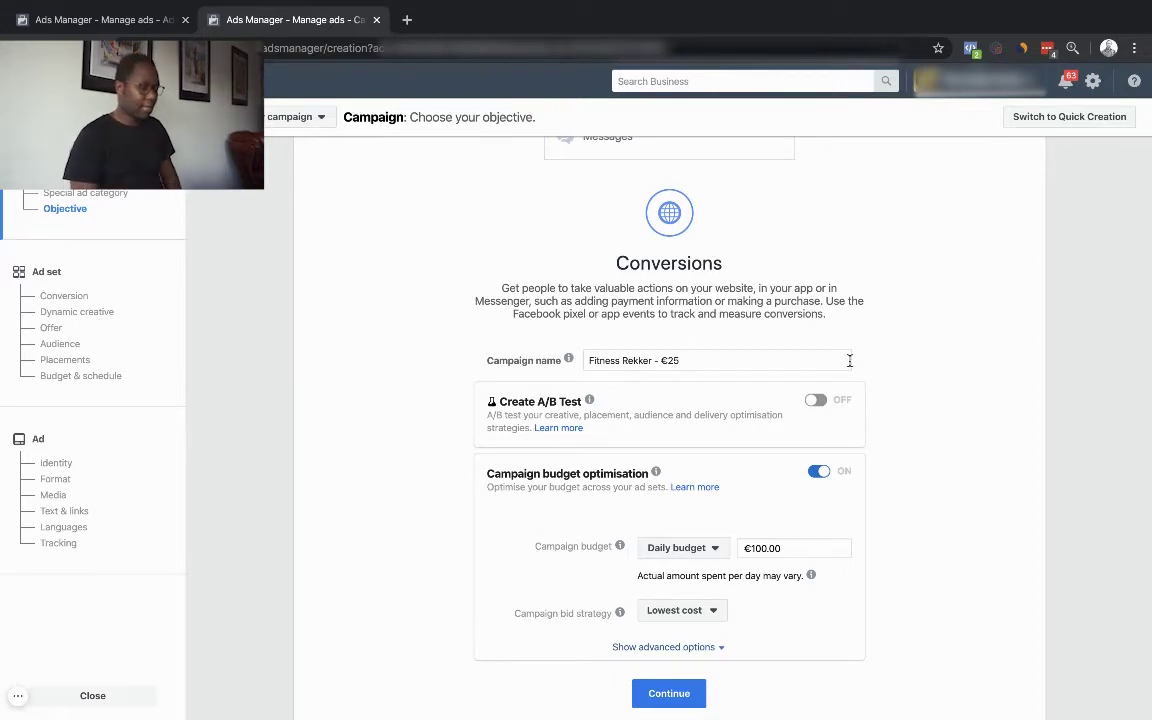
double_click(600, 476)
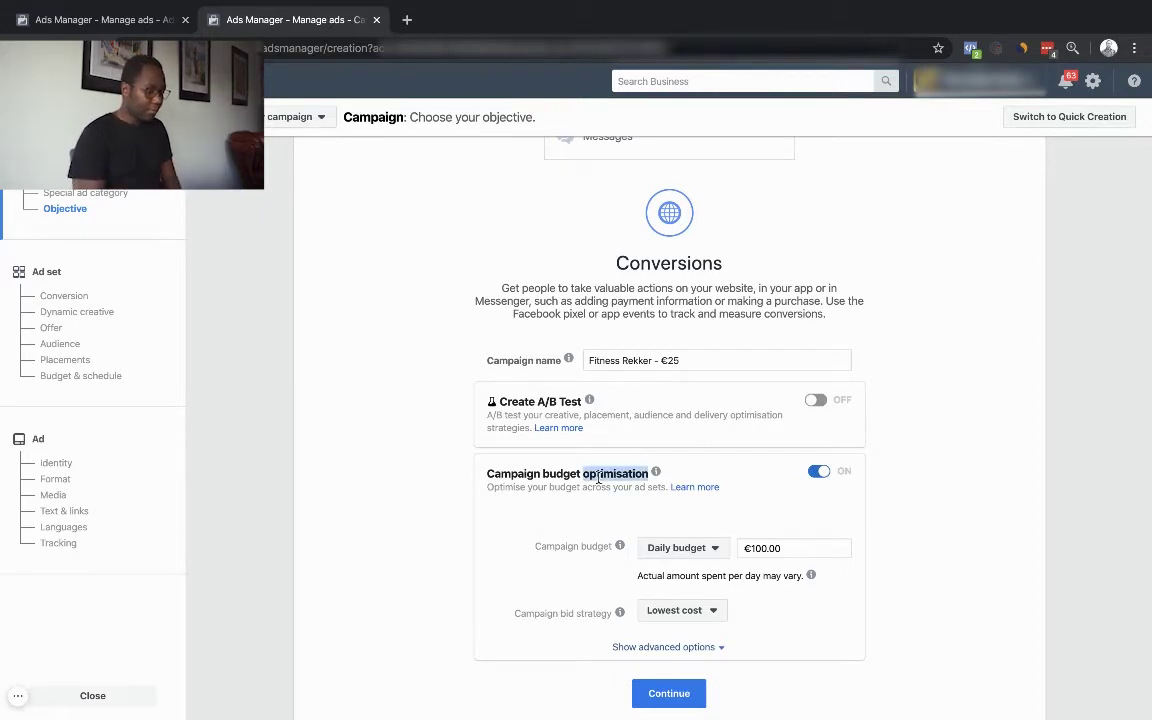
left_click(912, 476)
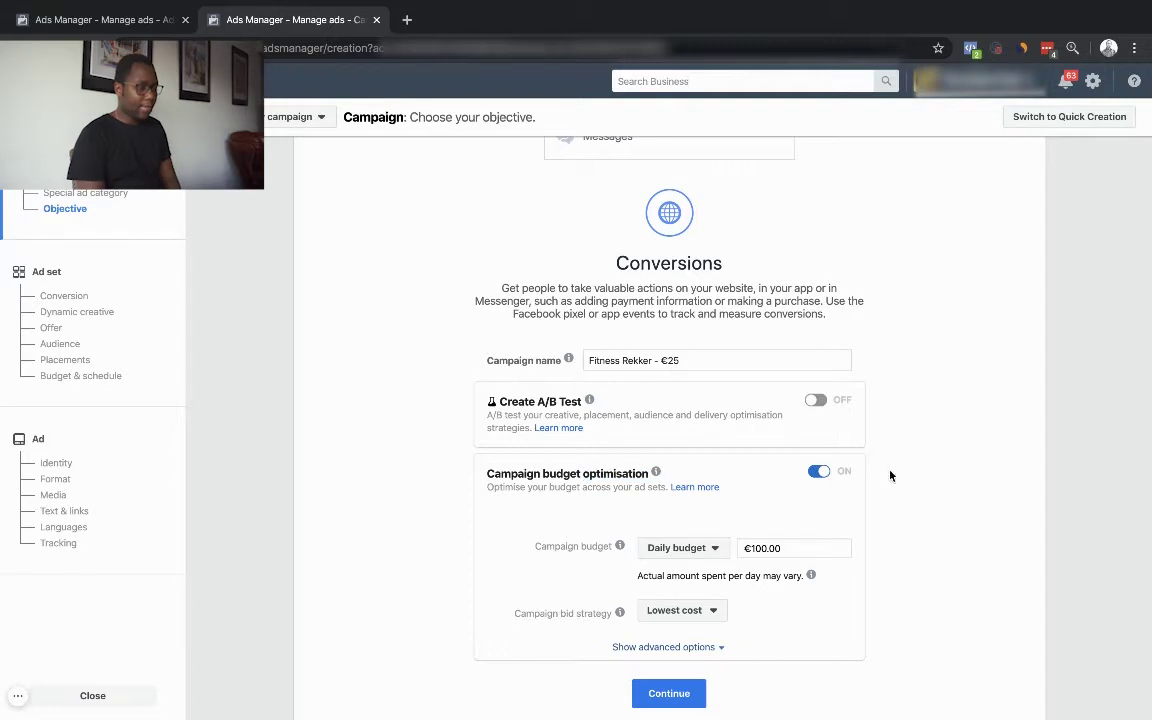
left_click(819, 473)
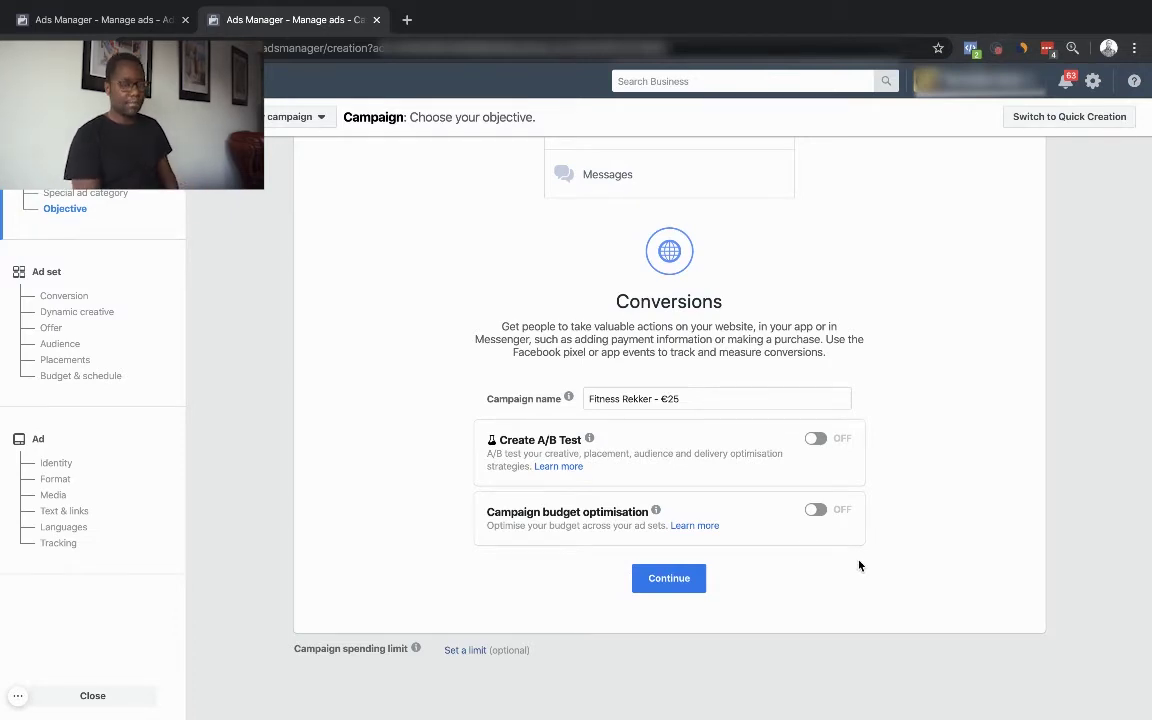
scroll(875, 443, "up", 4)
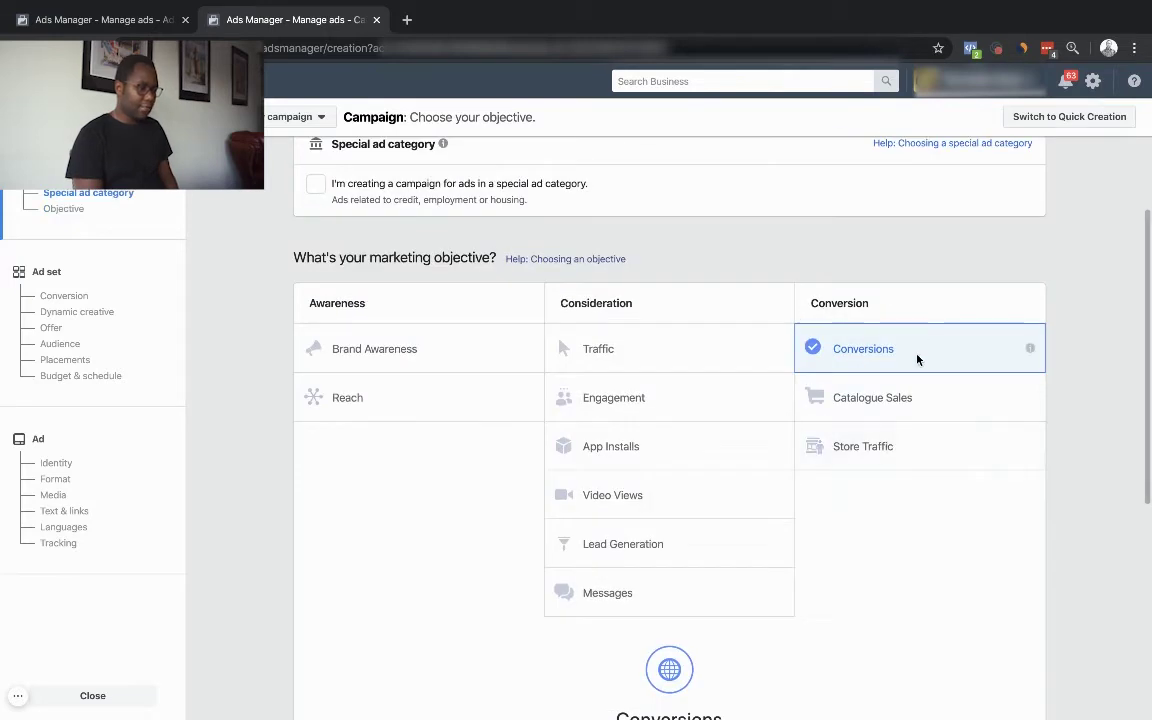
scroll(918, 360, "down", 5)
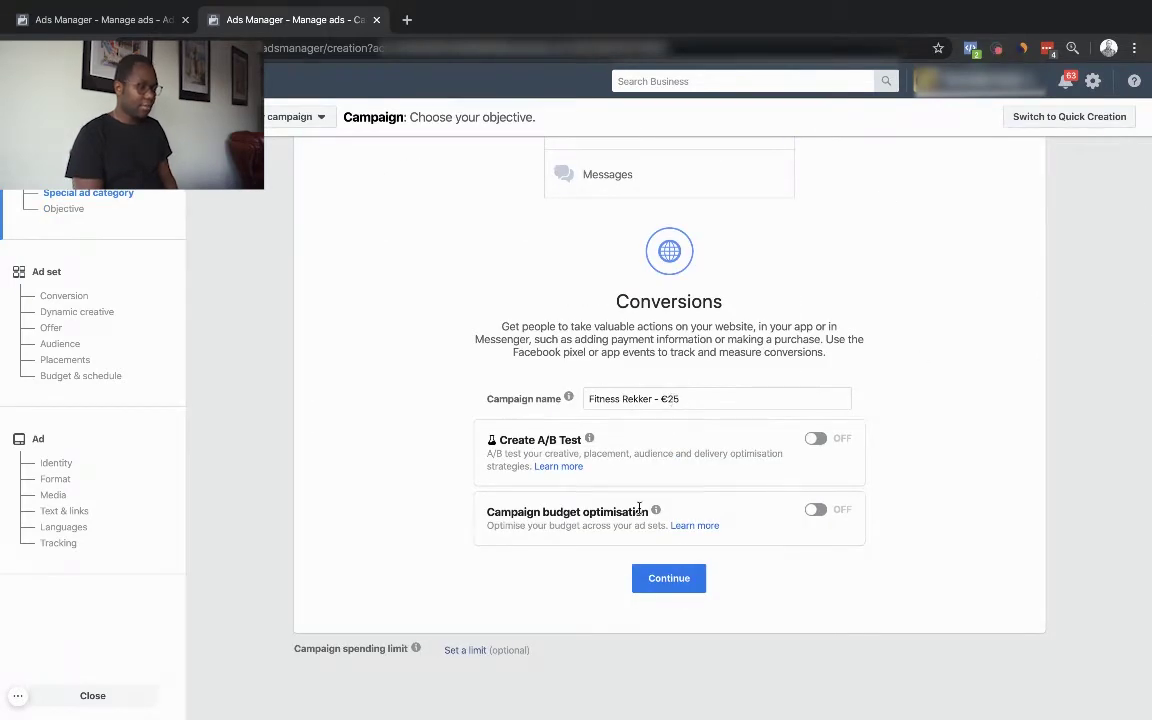
left_click(669, 579)
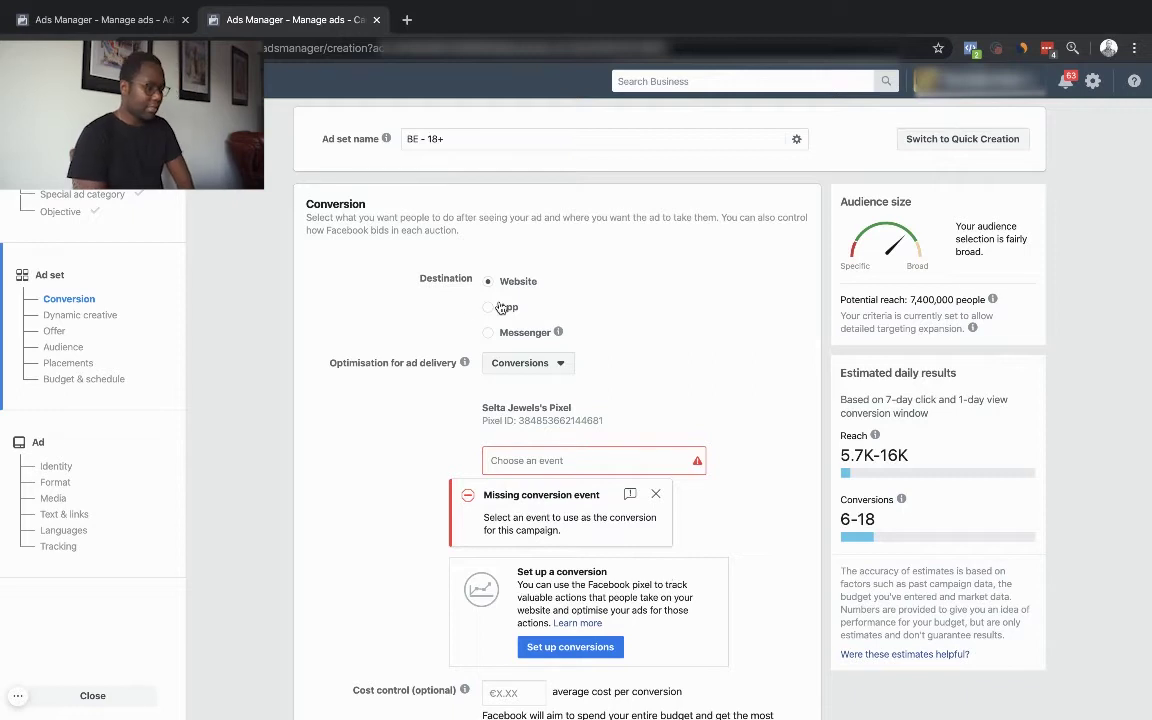
Choose Purchase as the ad set's conversion event for the pixel
double_click(440, 364)
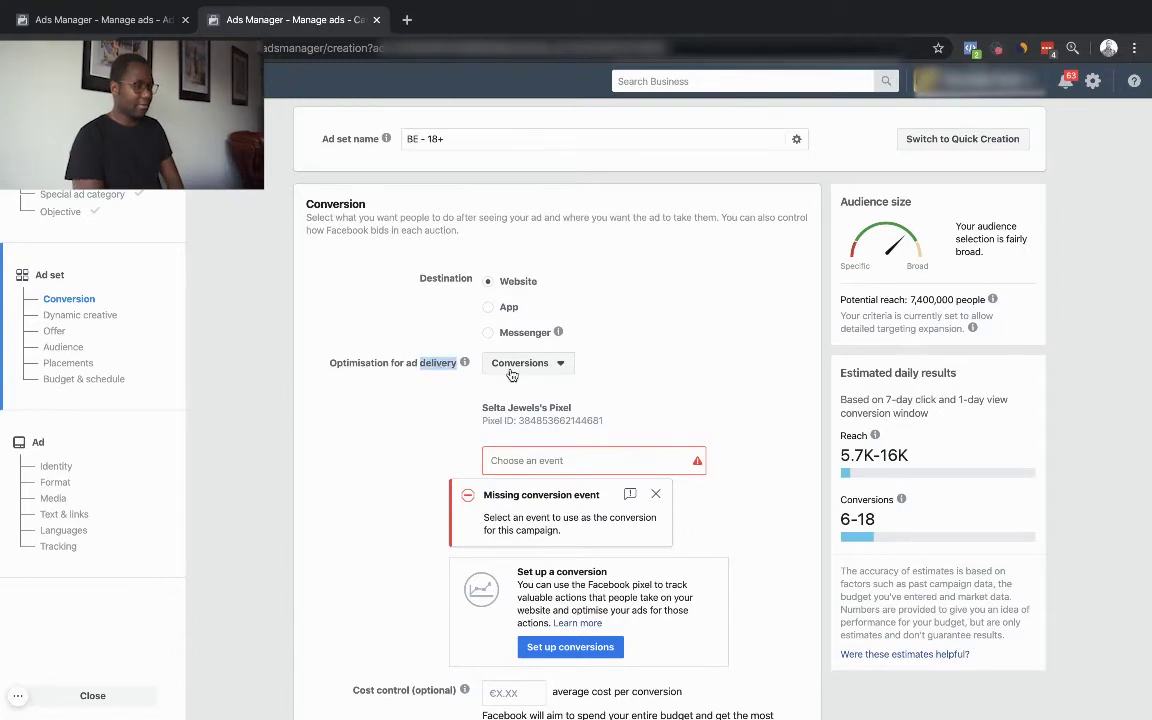
left_click(396, 416)
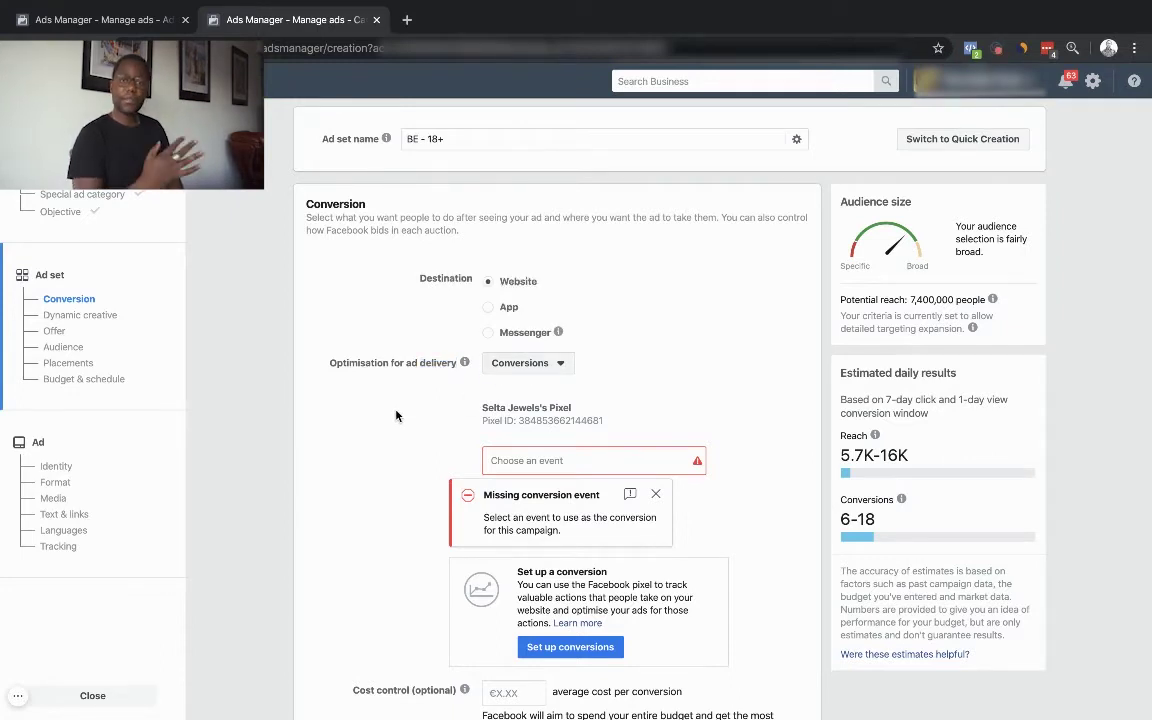
scroll(396, 416, "down", 1)
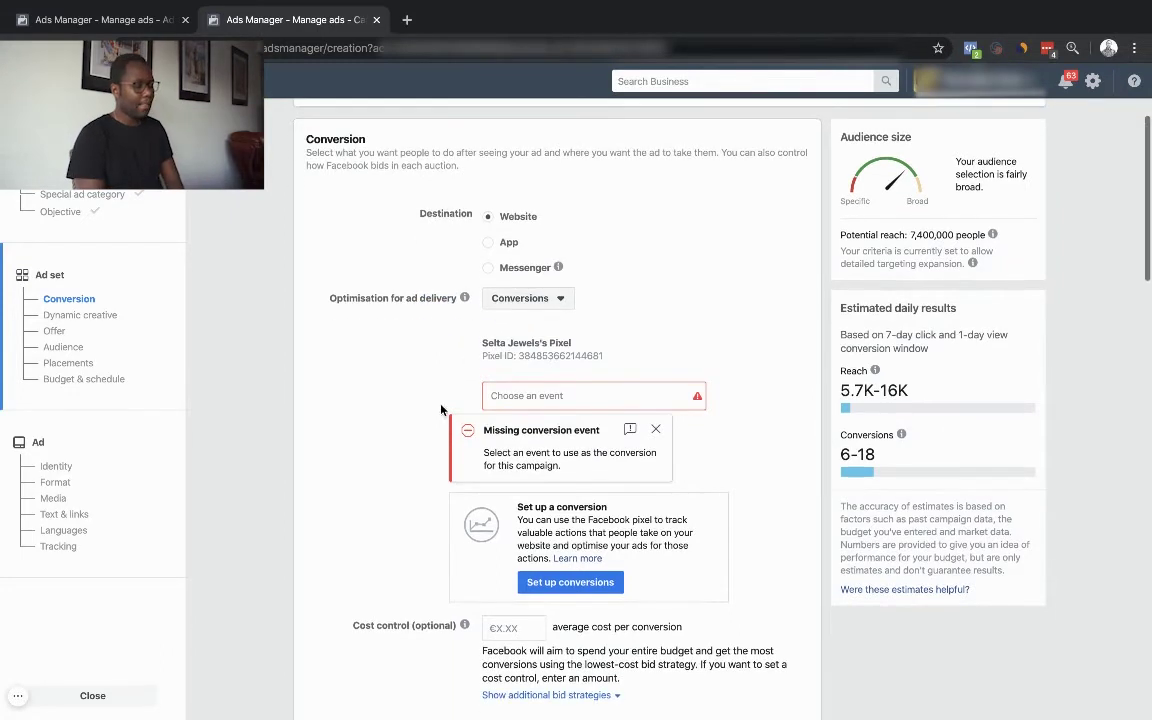
left_click(524, 396)
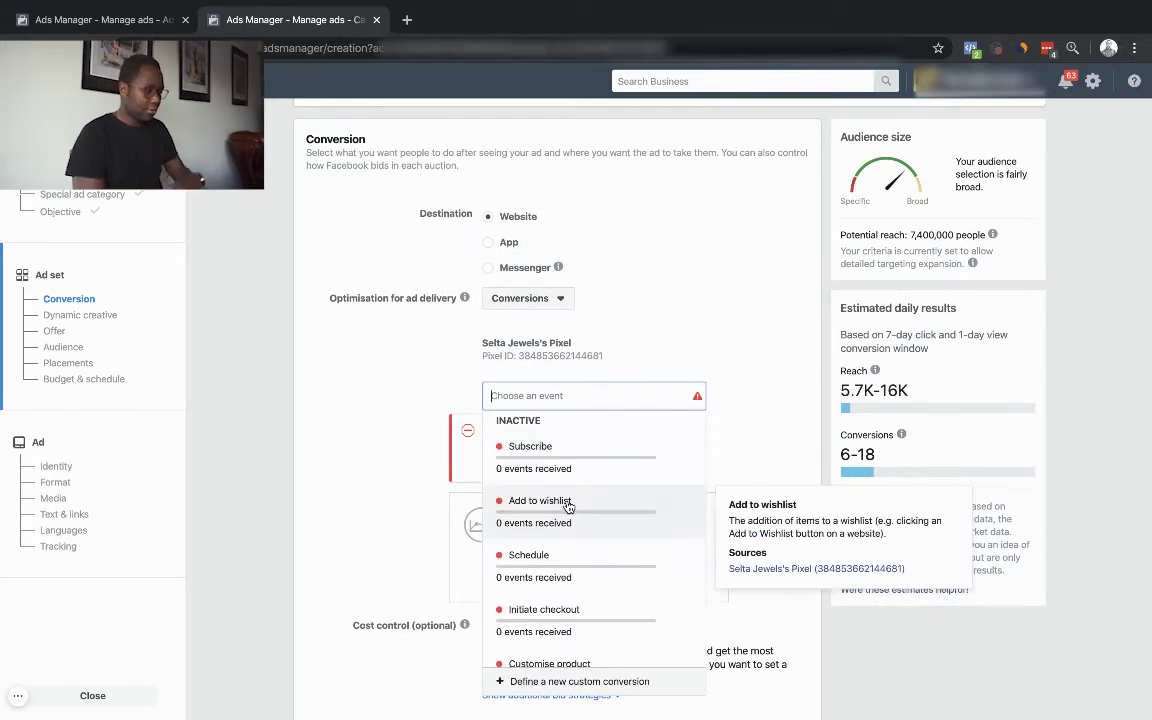
scroll(568, 507, "down", 5)
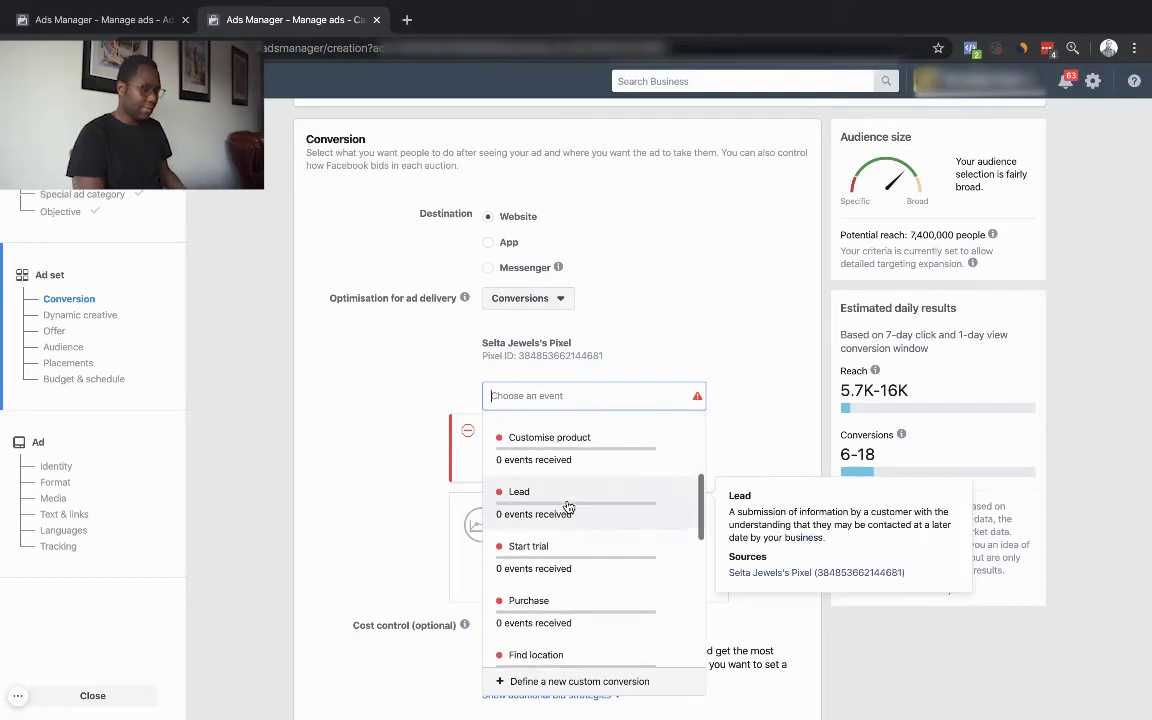
scroll(568, 507, "up", 1)
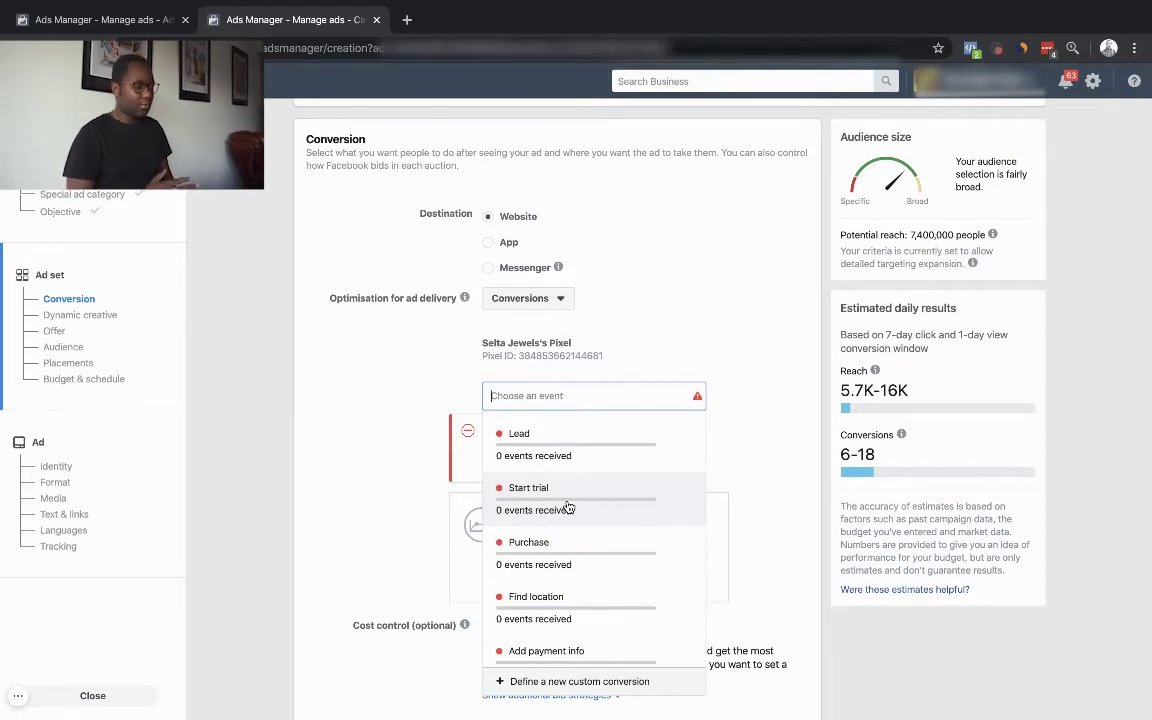
mouse_move(590, 559)
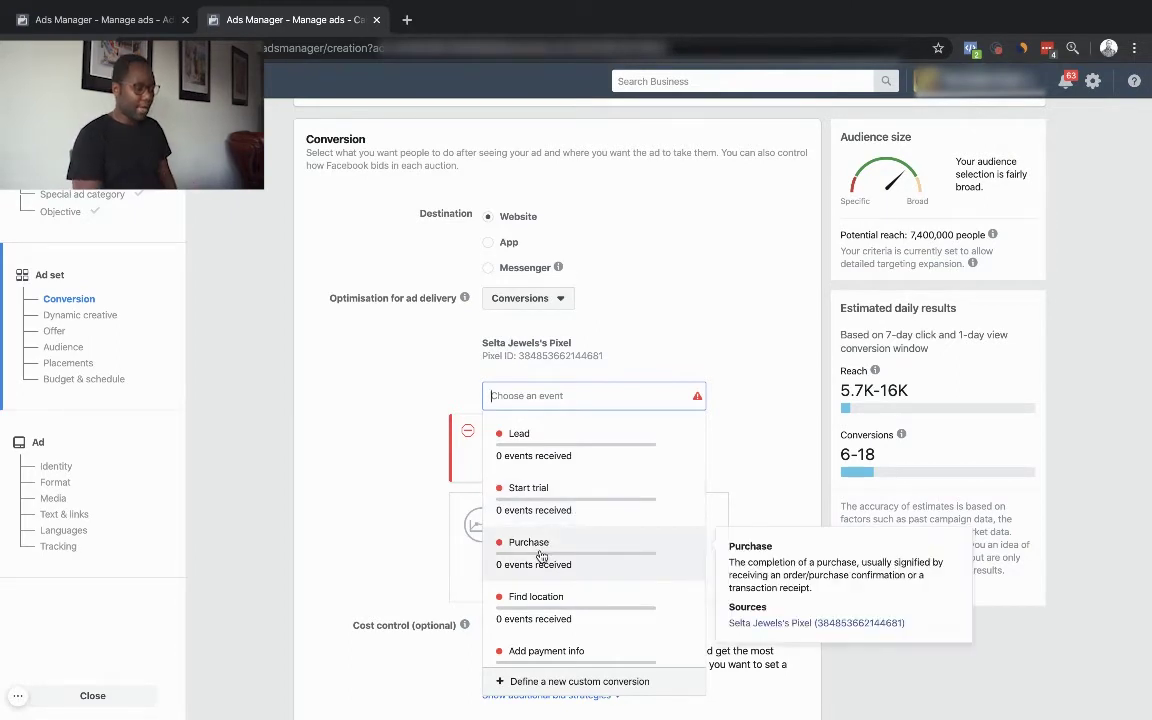
left_click(591, 560)
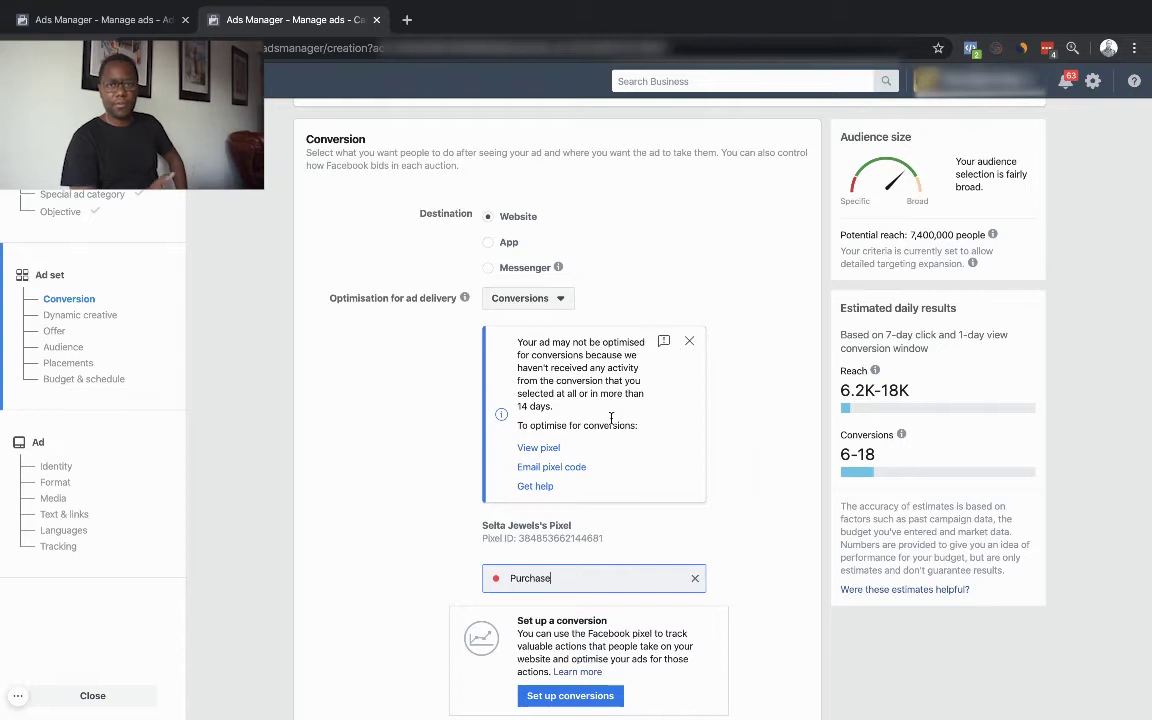
Show the advanced conversion options and examine the conversion window and charging settings
scroll(611, 418, "down", 3)
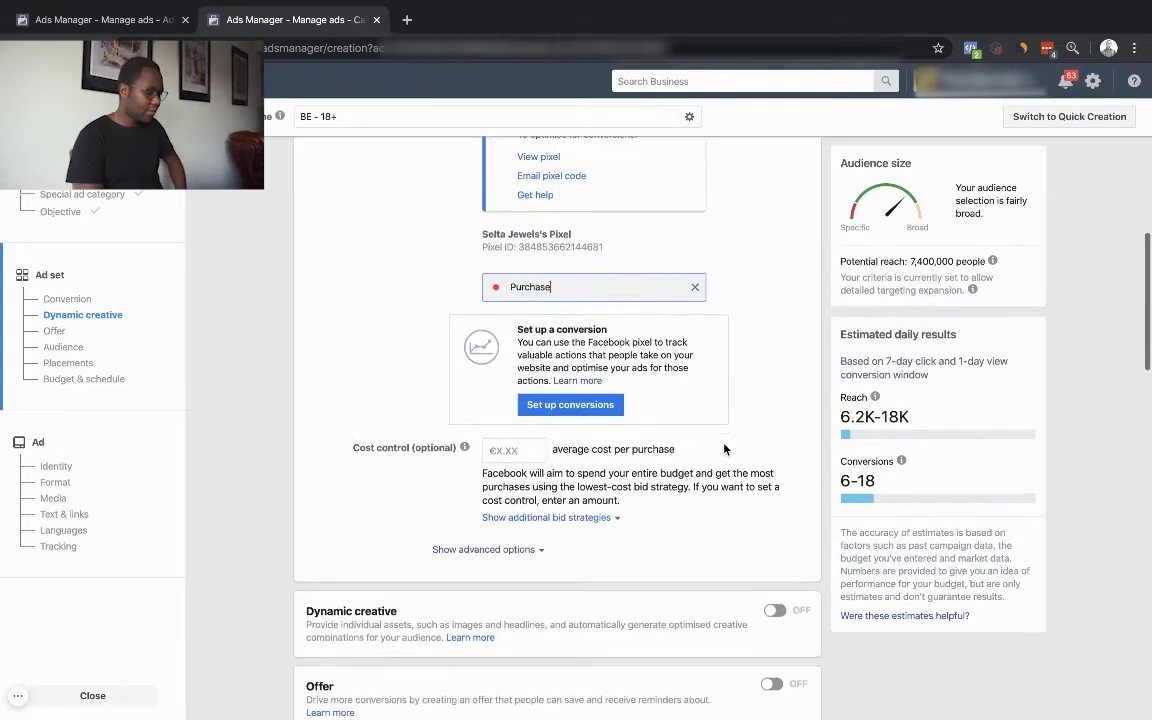
left_click(515, 505)
scroll(565, 491, "down", 1)
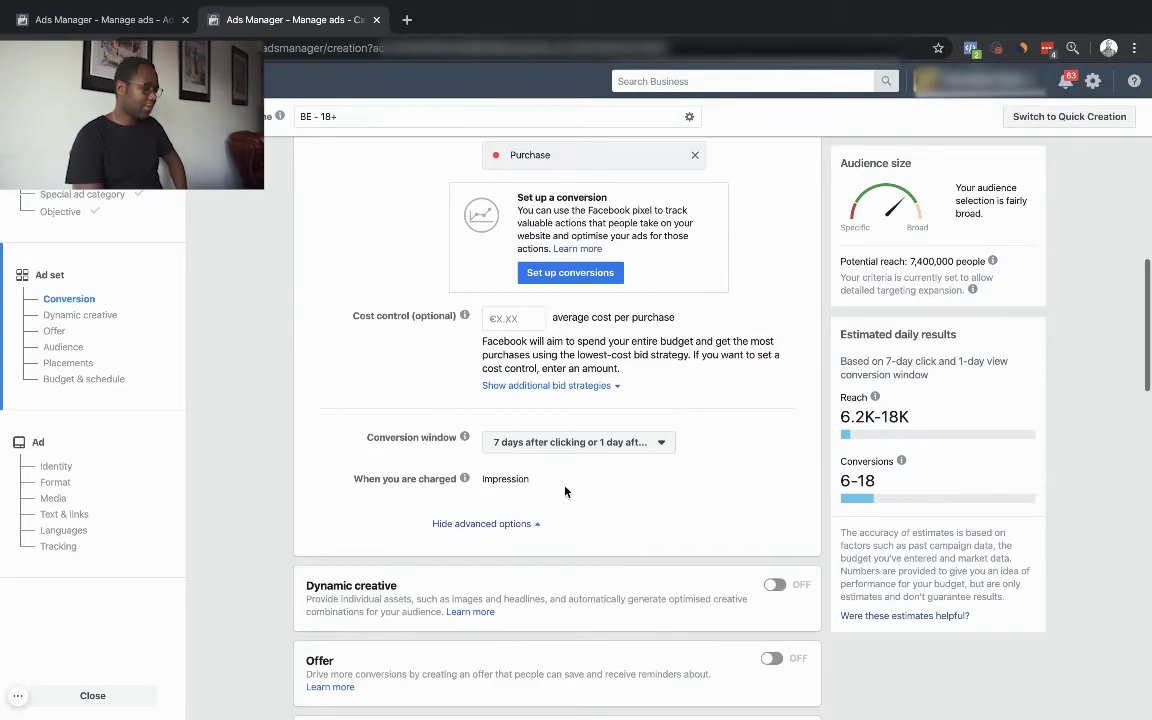
mouse_move(466, 437)
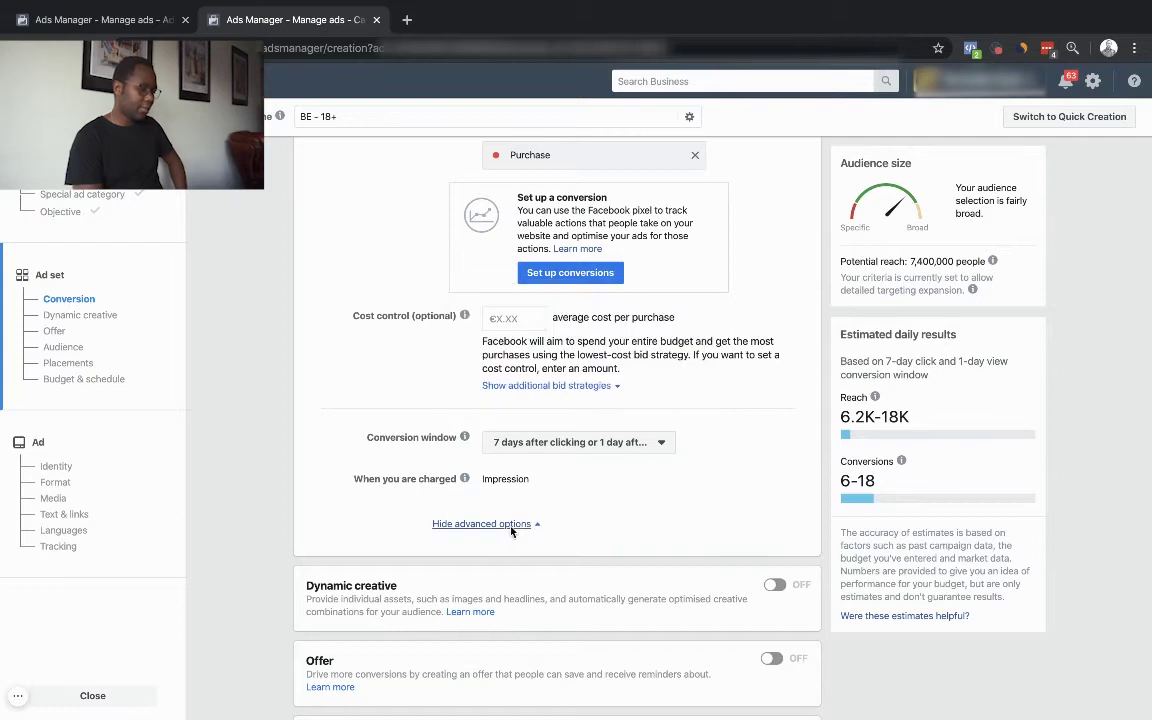
left_click(490, 523)
left_click(490, 418)
scroll(515, 430, "down", 1)
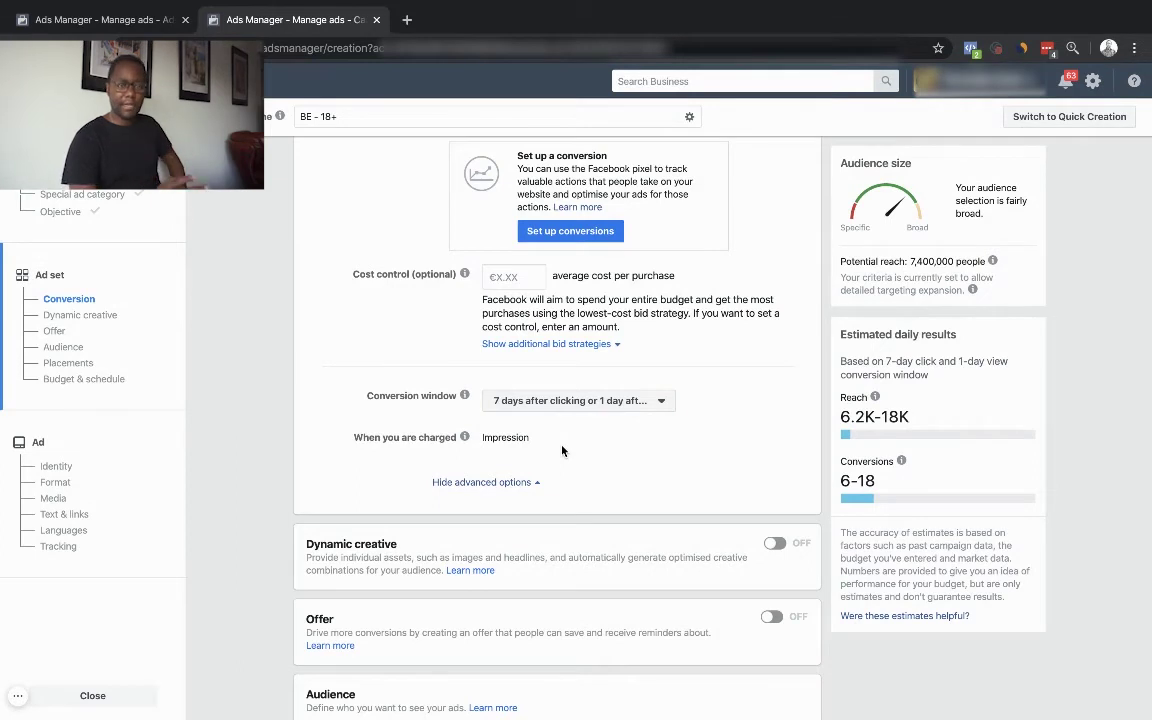
Set the audience's location targeting for Belgium to "People living in this location"
scroll(562, 451, "down", 2)
scroll(550, 466, "down", 3)
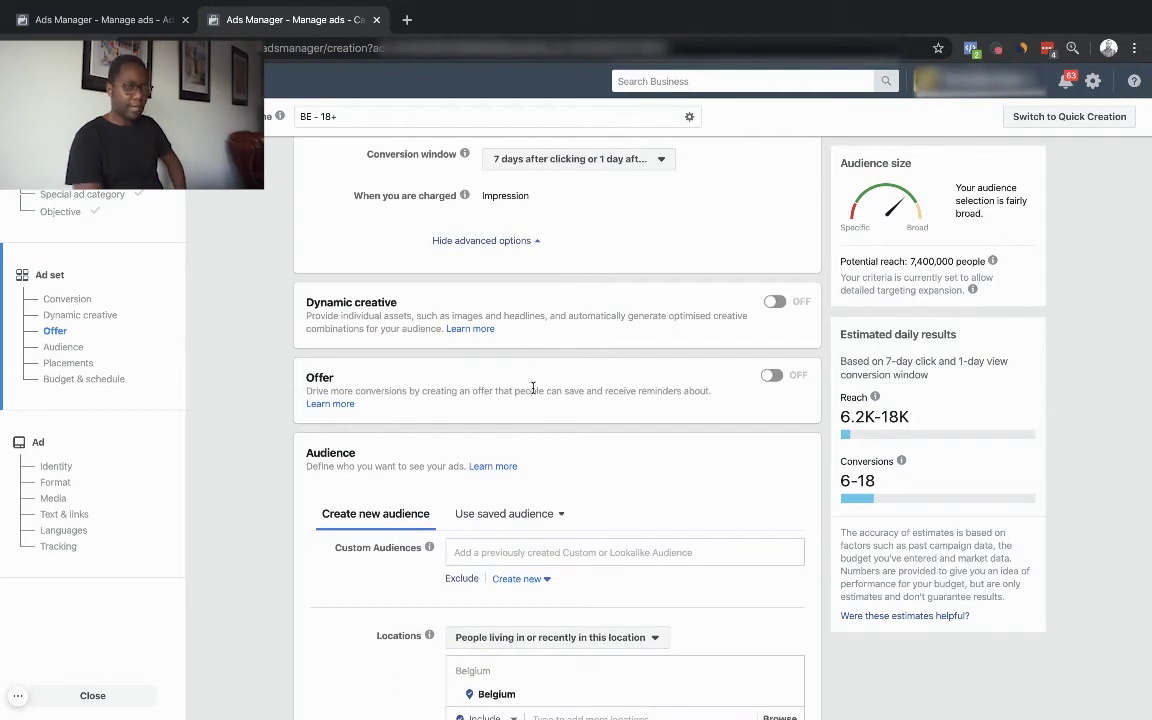
scroll(533, 387, "down", 5)
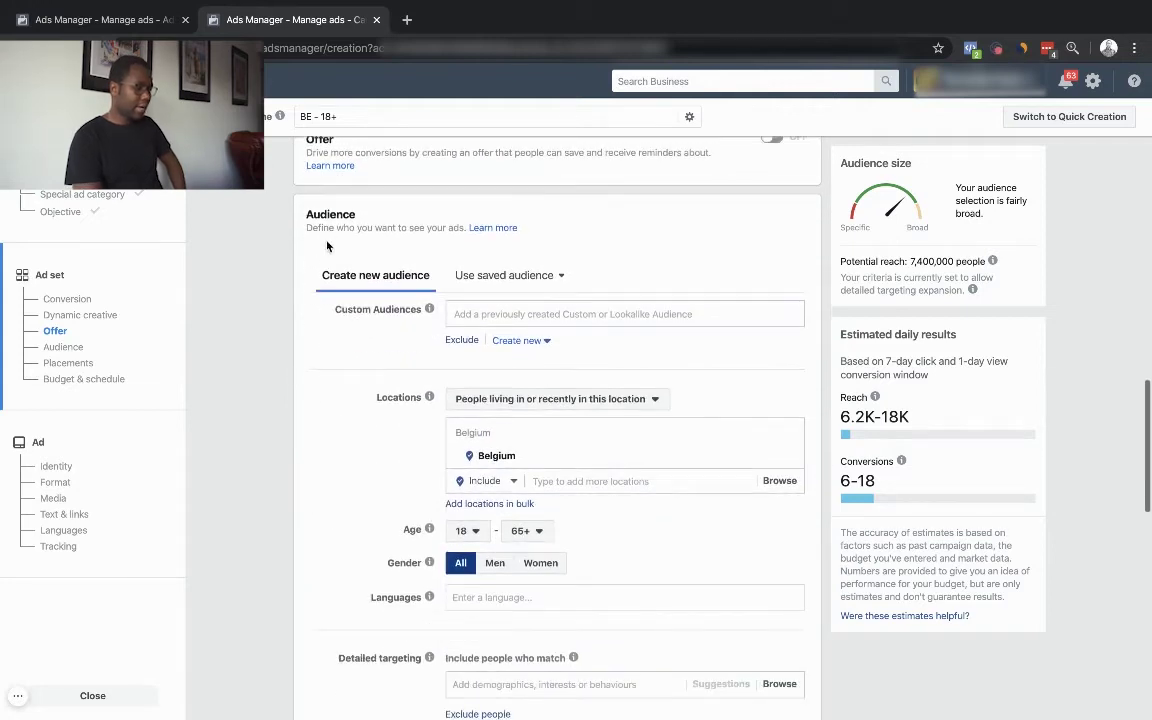
scroll(300, 398, "down", 2)
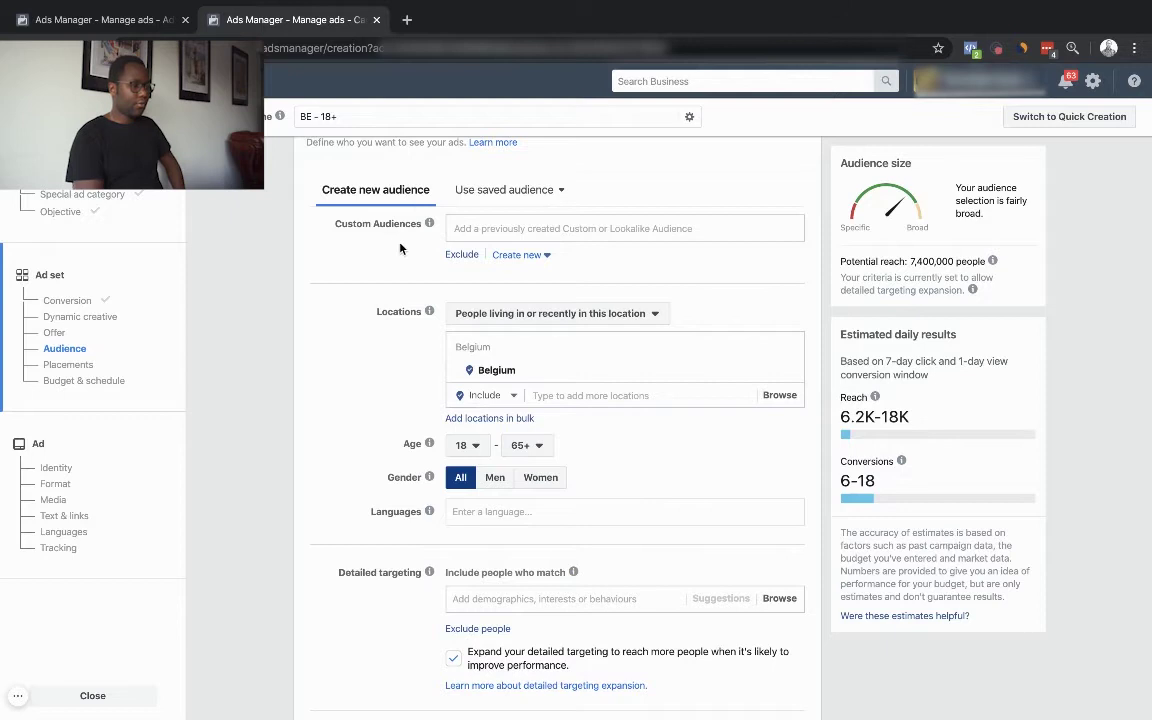
double_click(400, 312)
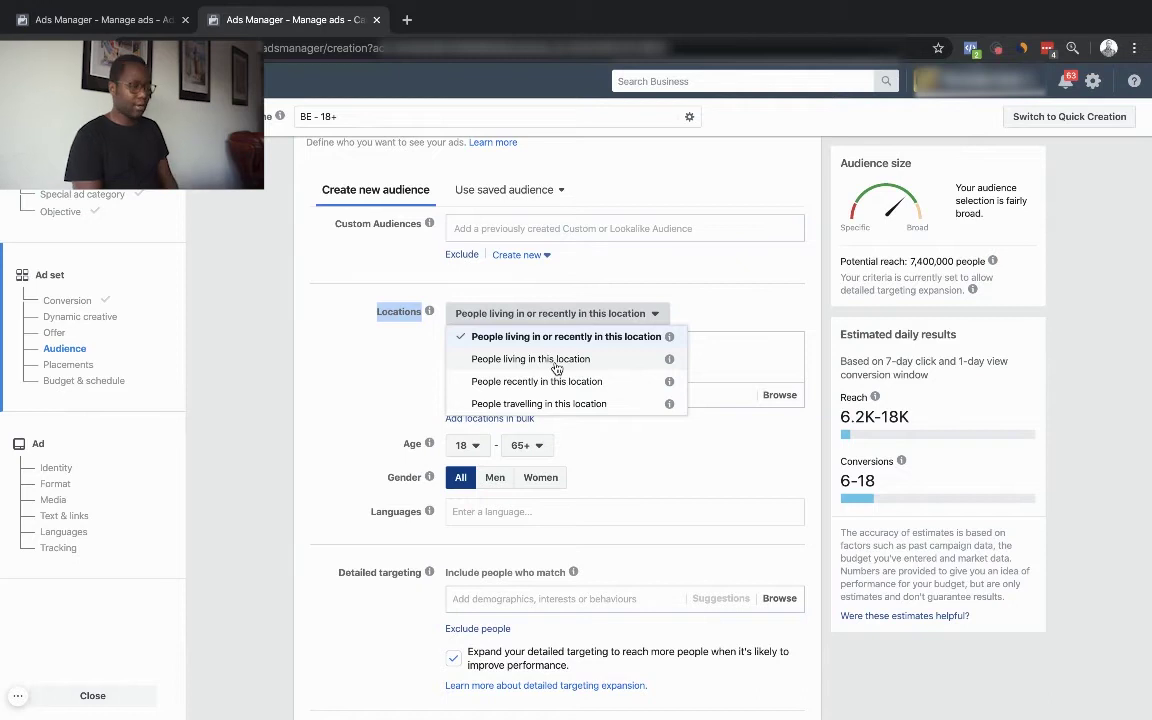
left_click(557, 369)
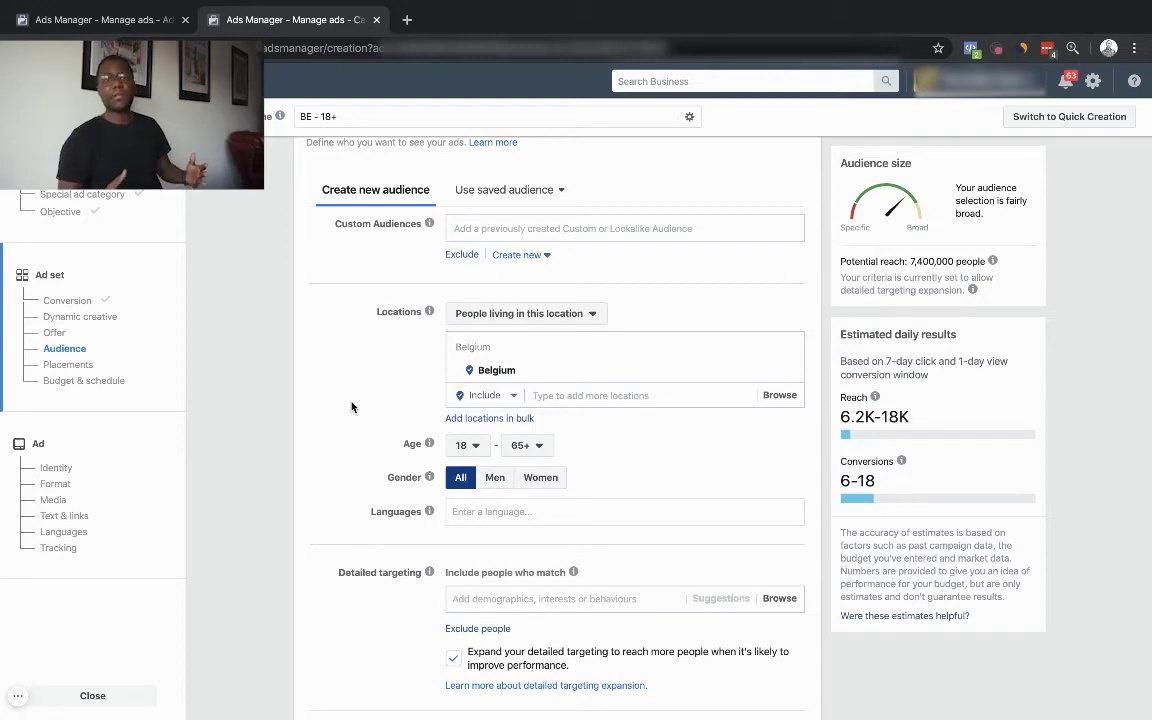
Add the Netherlands as a second country to the audience's included locations
mouse_move(429, 443)
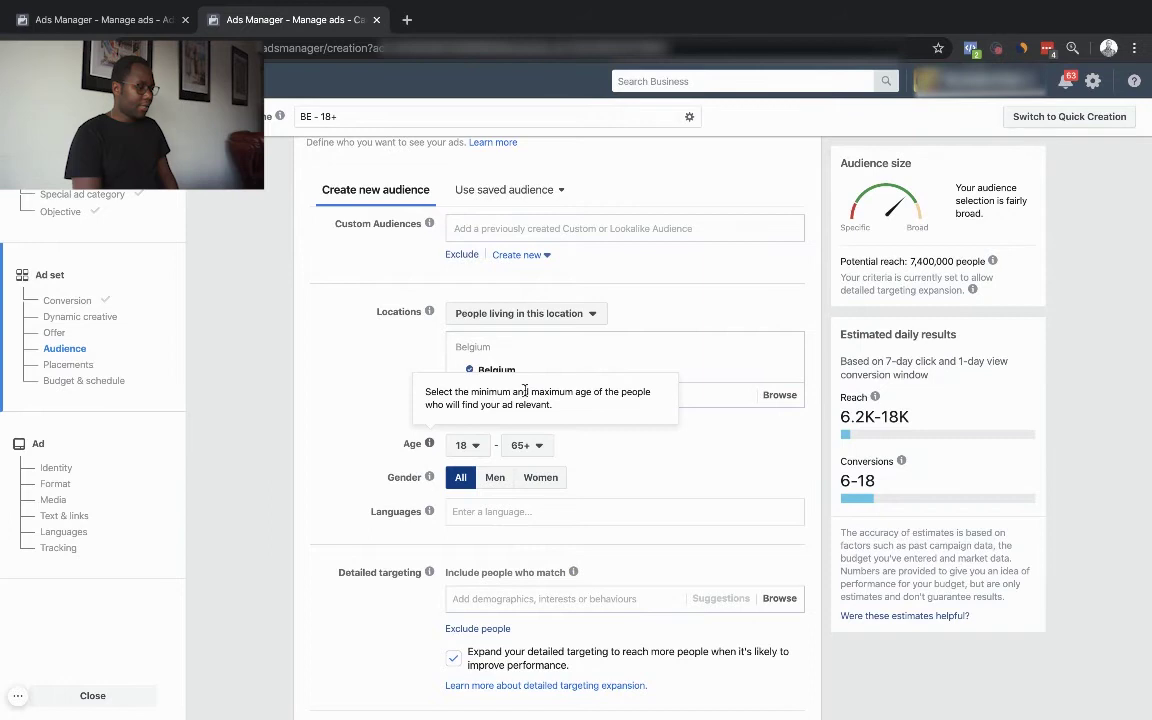
left_click(599, 395)
type("netherlands")
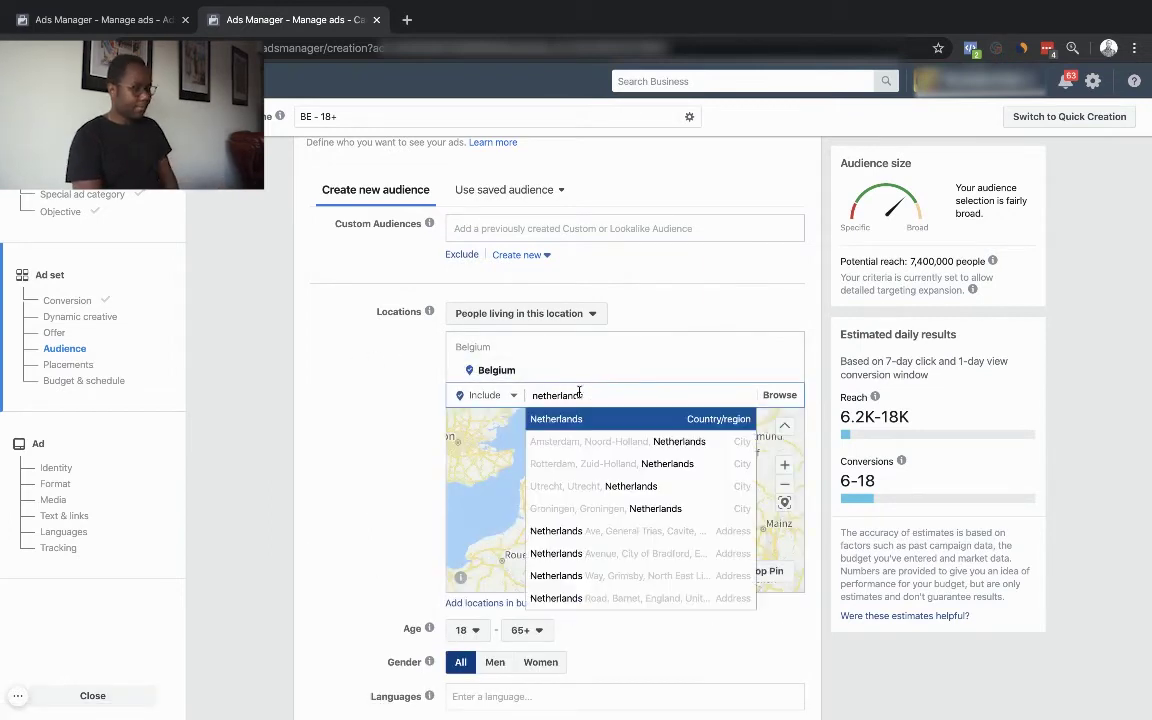
key("Return")
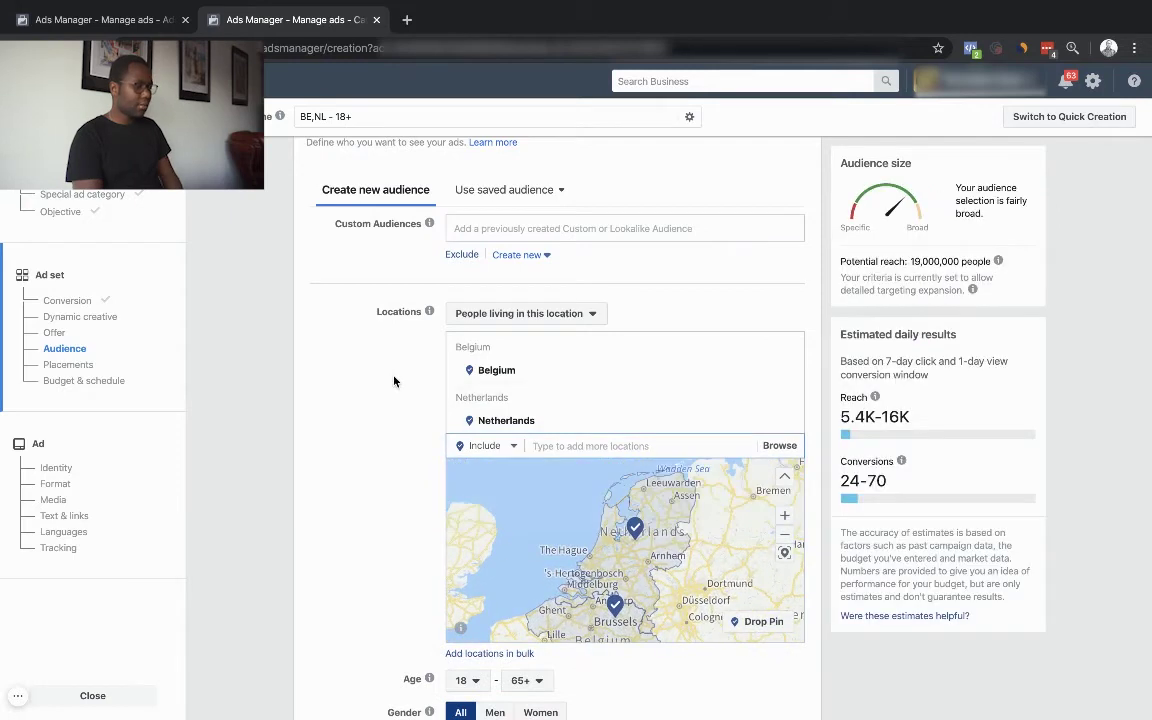
Restrict the audience's languages to Dutch and Dutch (België)
scroll(389, 362, "down", 1)
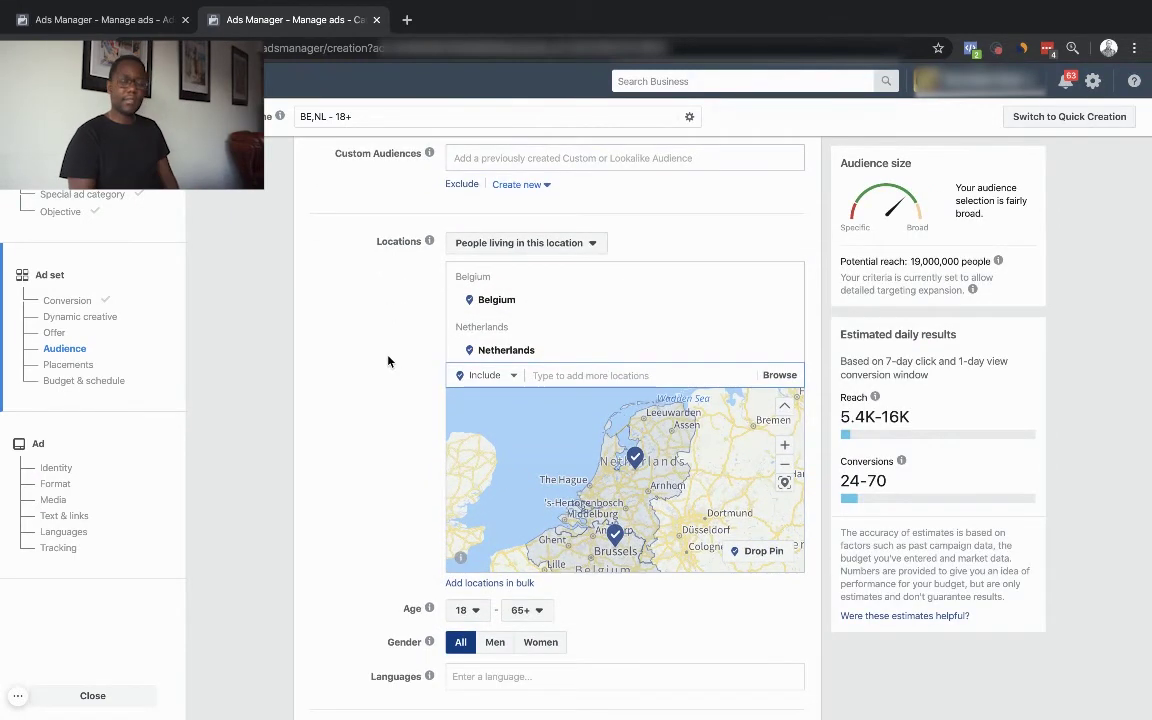
scroll(389, 362, "down", 3)
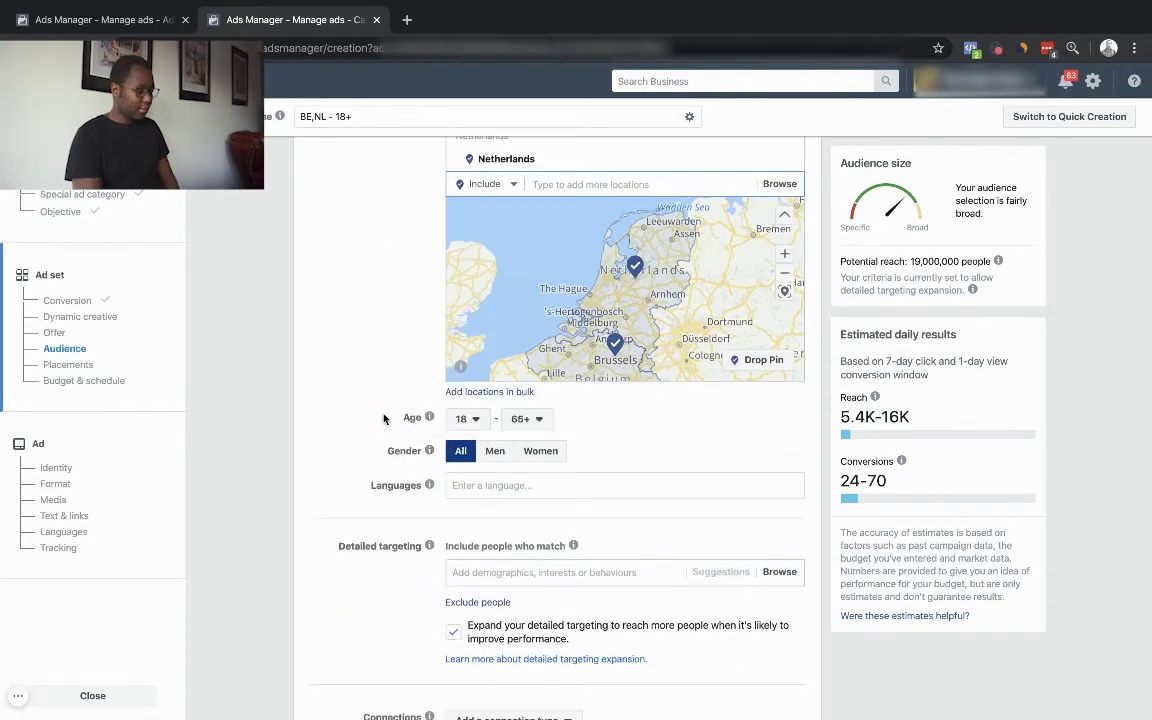
left_click(546, 483)
type("dutcj")
key("BackSpace")
key("BackSpace")
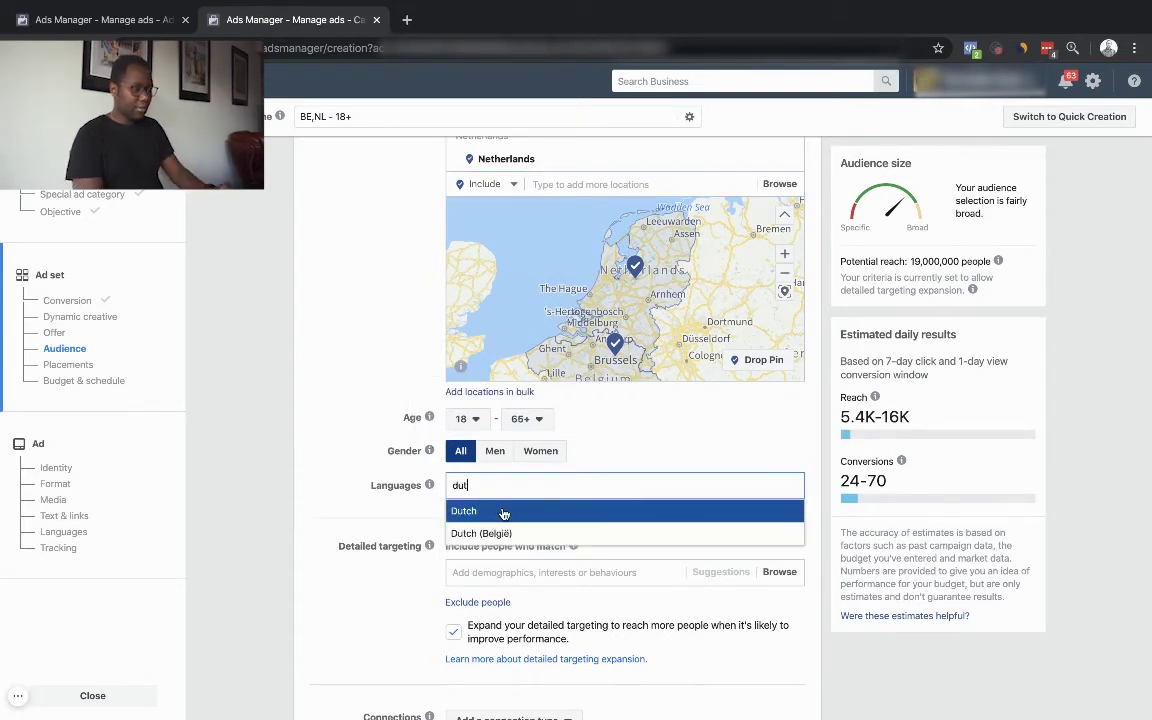
left_click(505, 510)
type("du")
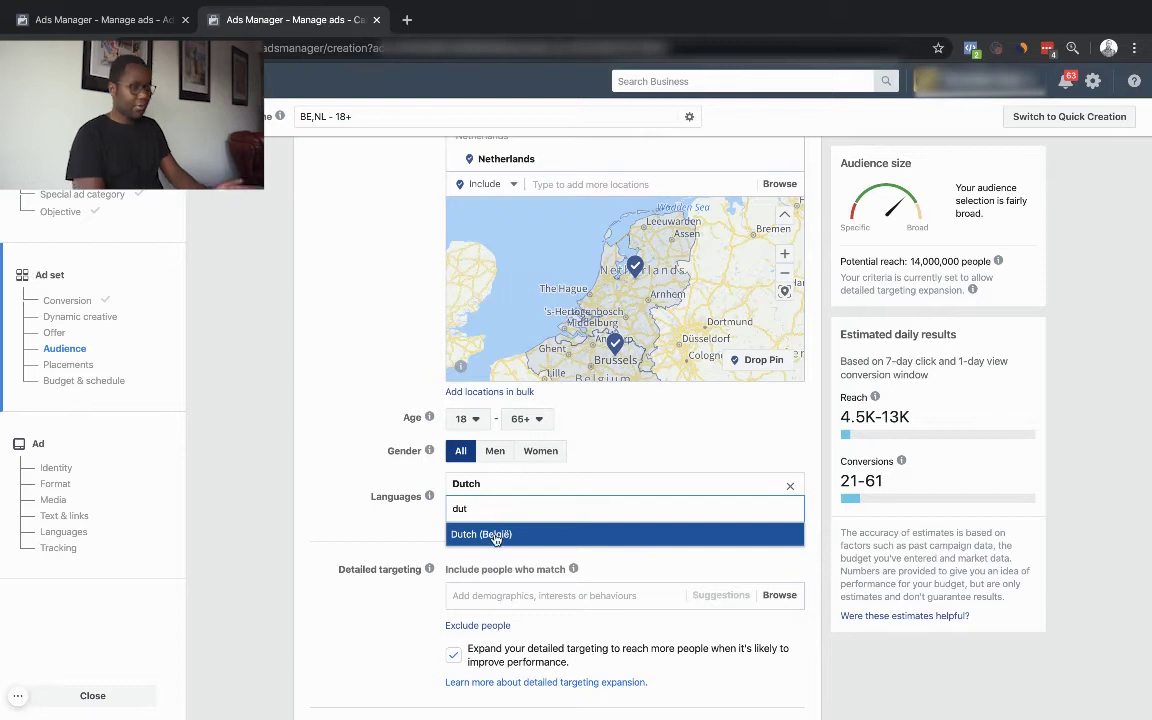
left_click(468, 534)
left_click(383, 524)
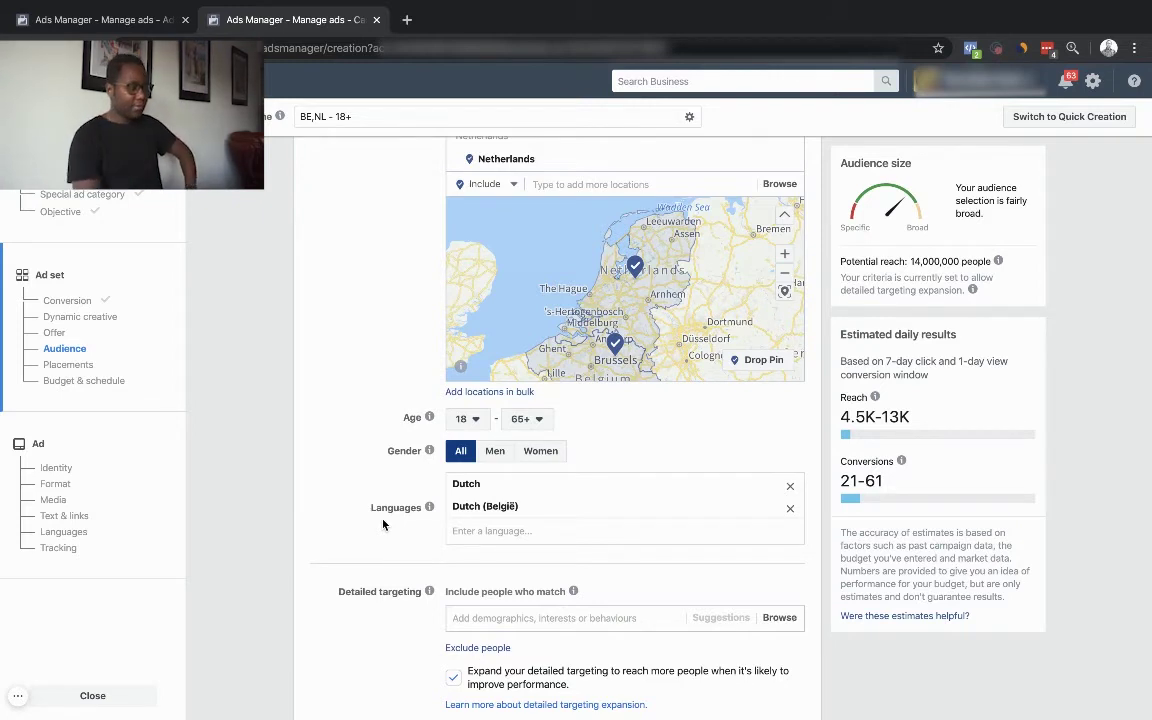
Turn off the detailed targeting expansion for the audience
scroll(383, 524, "down", 1)
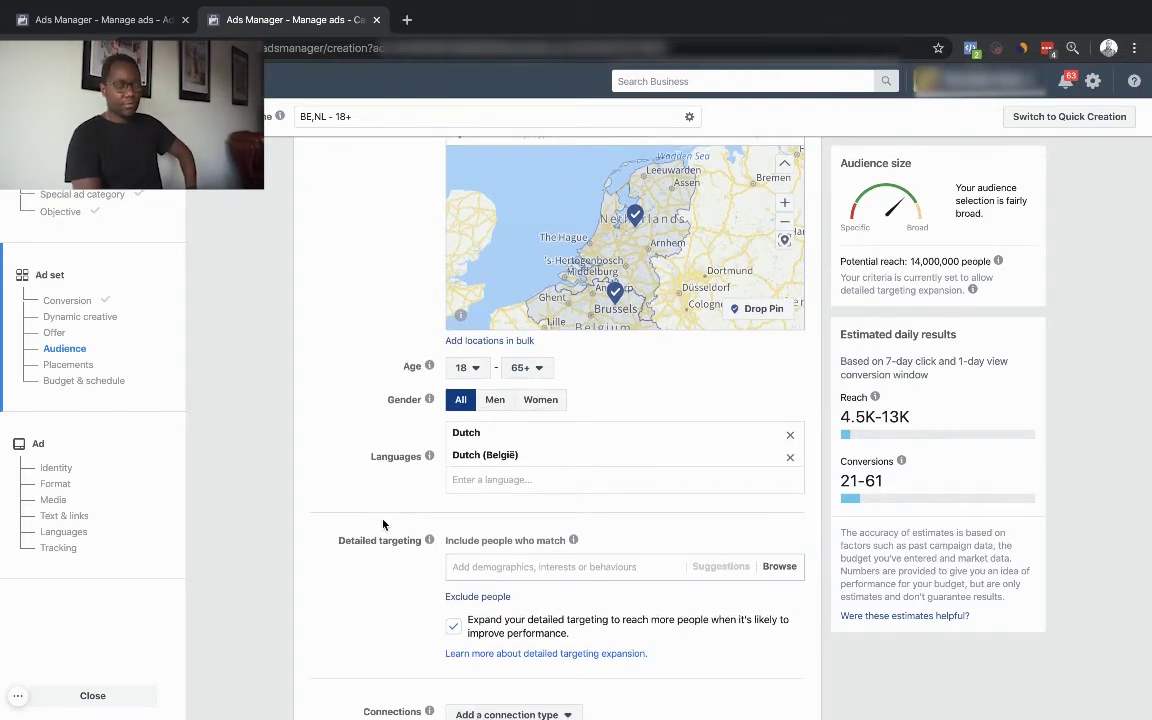
scroll(383, 524, "up", 2)
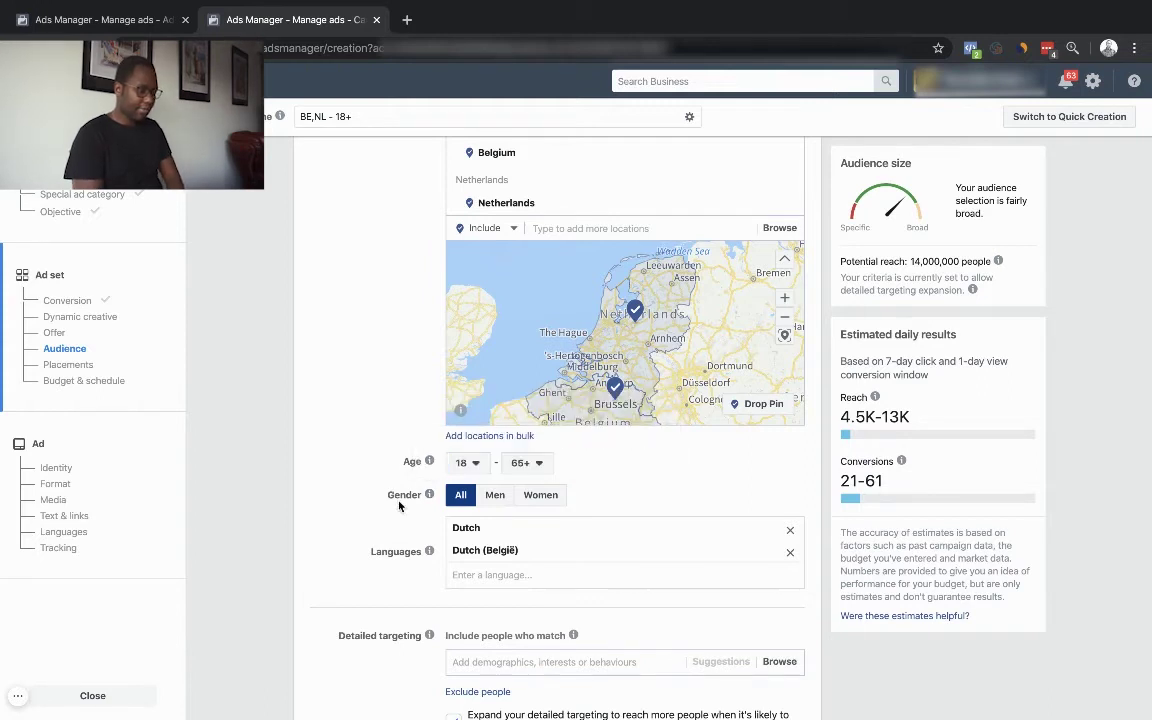
scroll(348, 517, "down", 2)
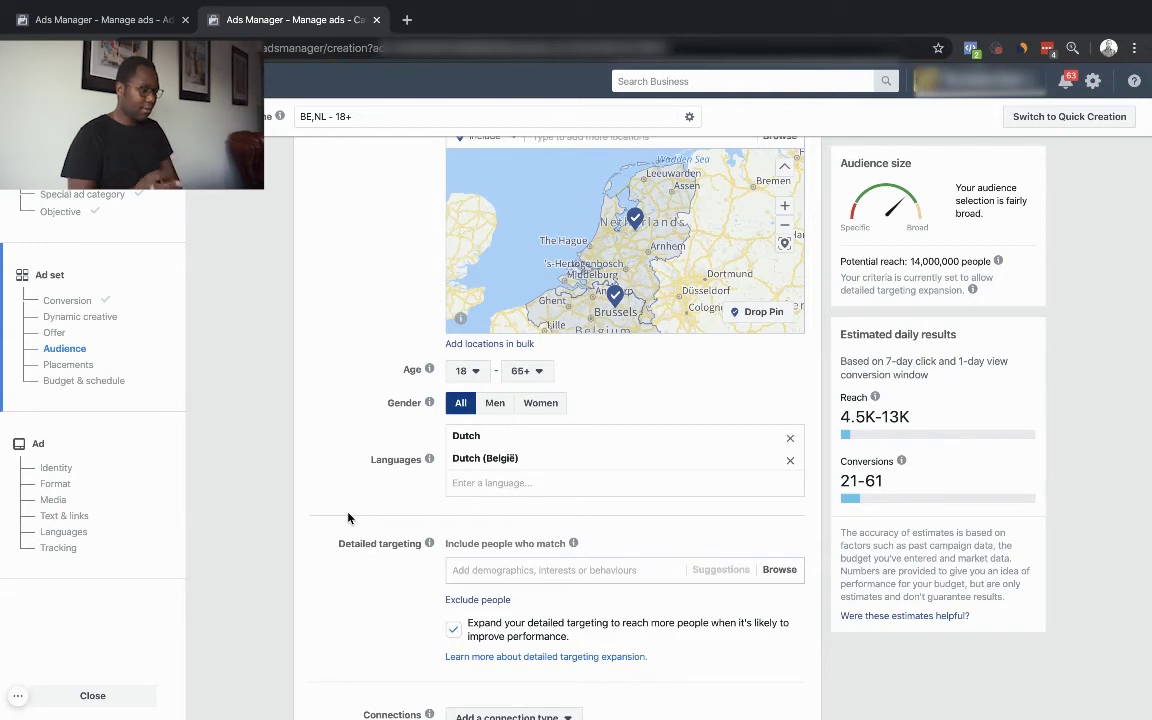
scroll(348, 517, "down", 2)
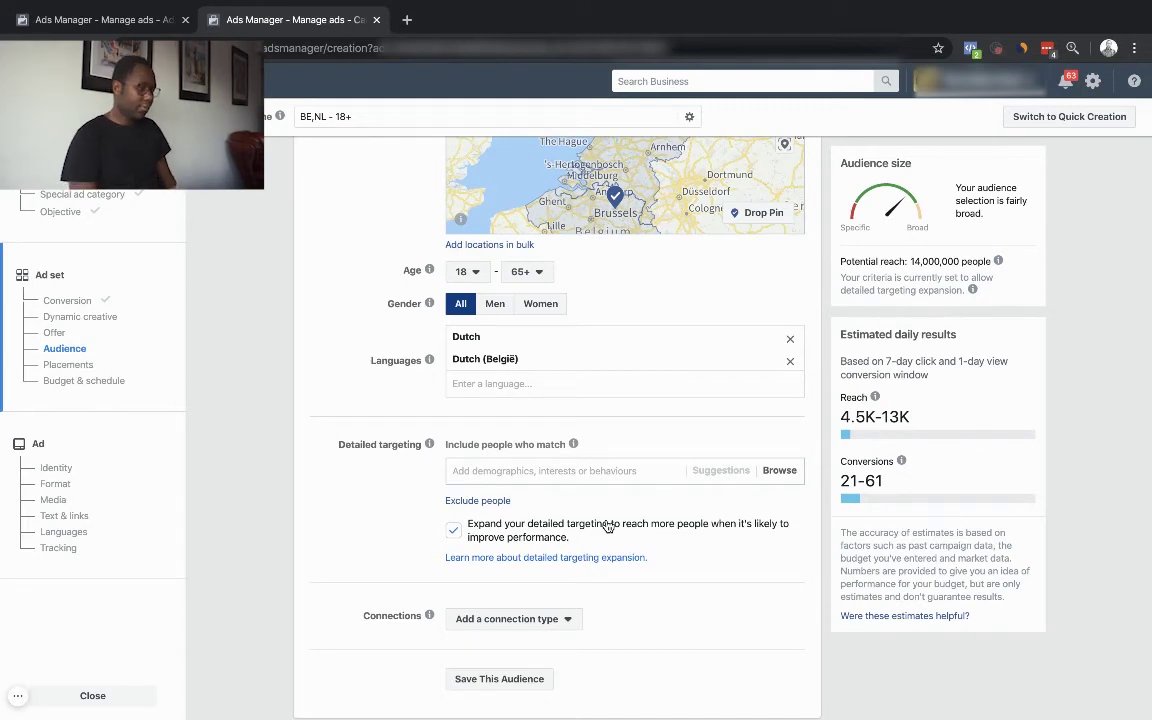
left_click(453, 530)
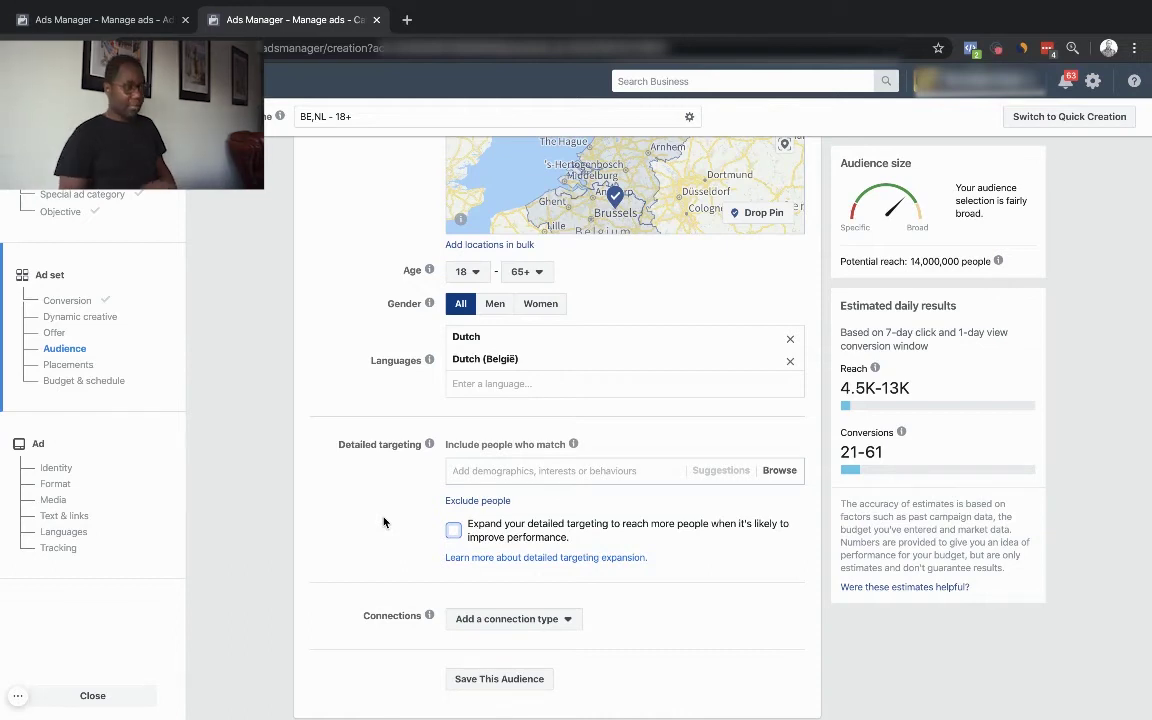
left_click(501, 477)
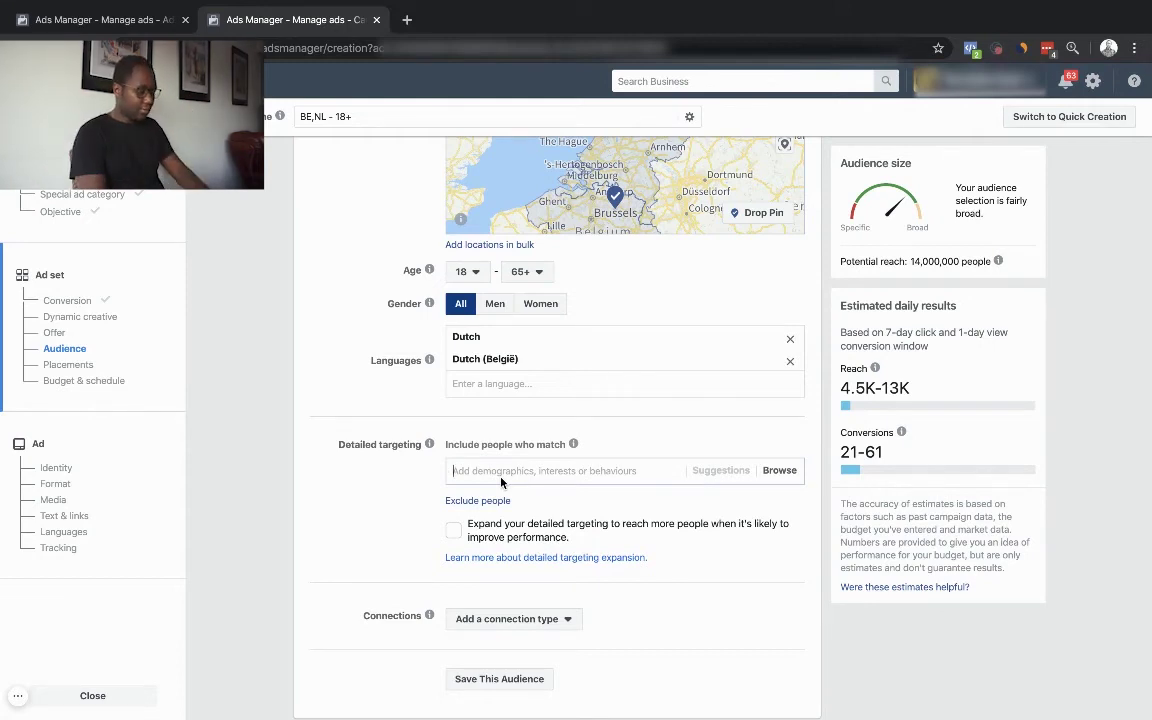
type("fysieke")
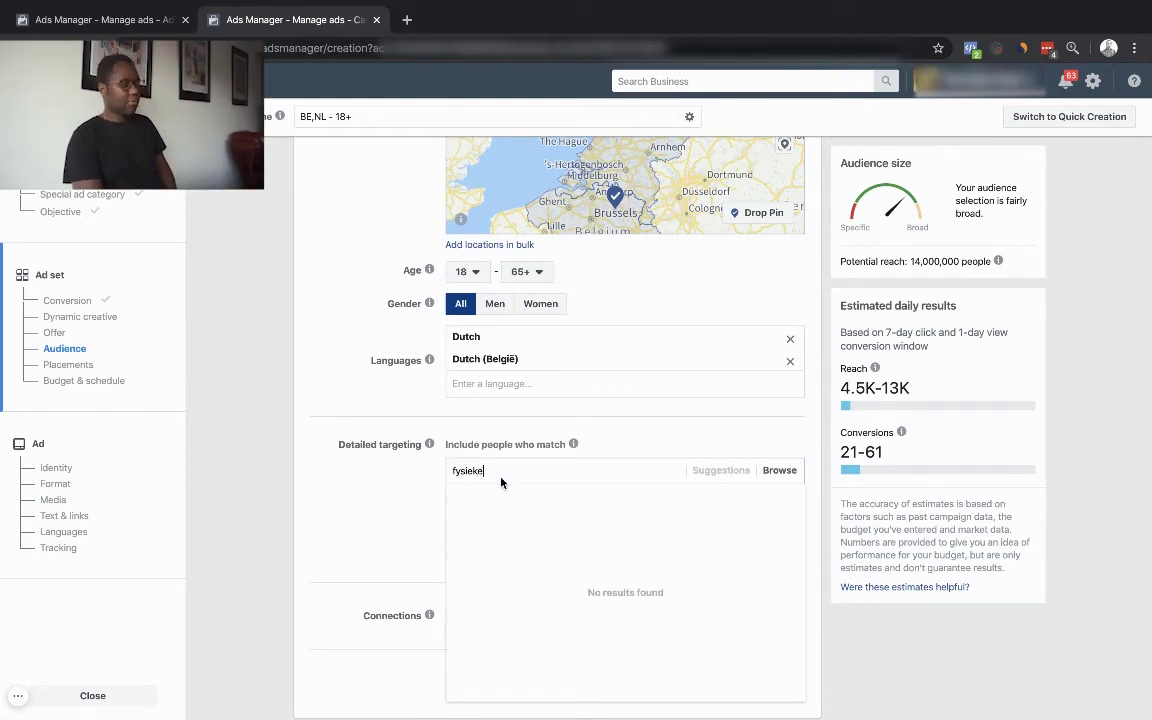
key("BackSpace")
key("BackSpace")
key("BackSpace")
key("BackSpace")
key("BackSpace")
key("BackSpace")
key("BackSpace")
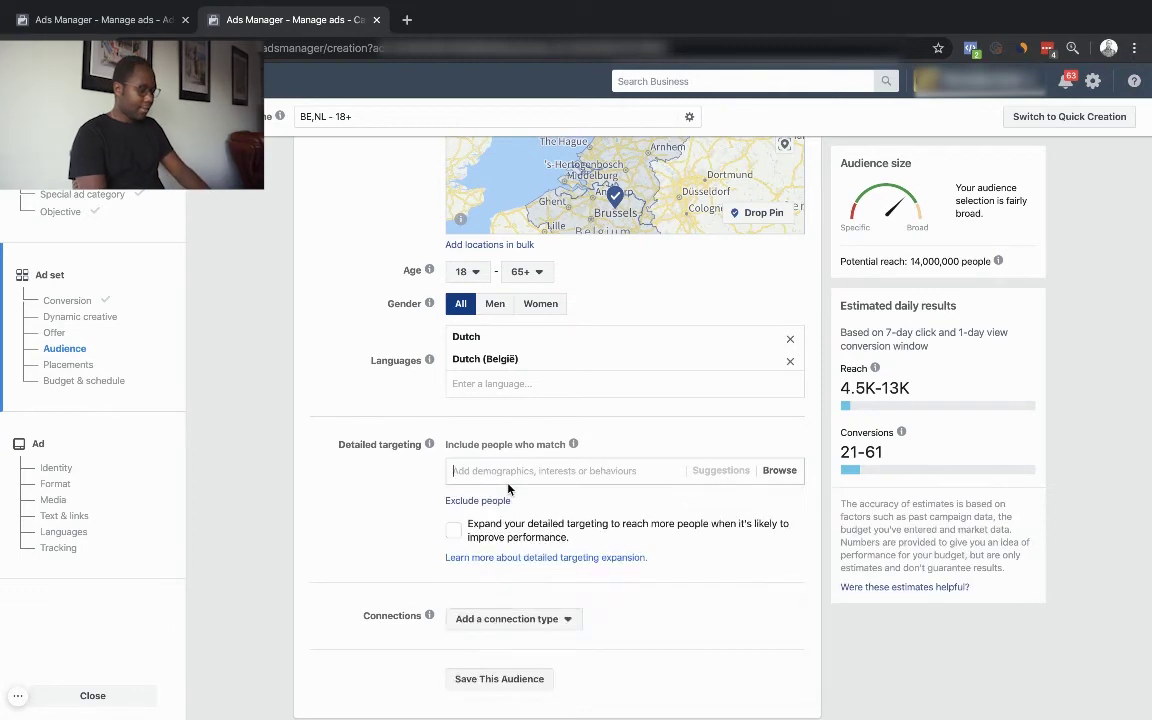
type("phys")
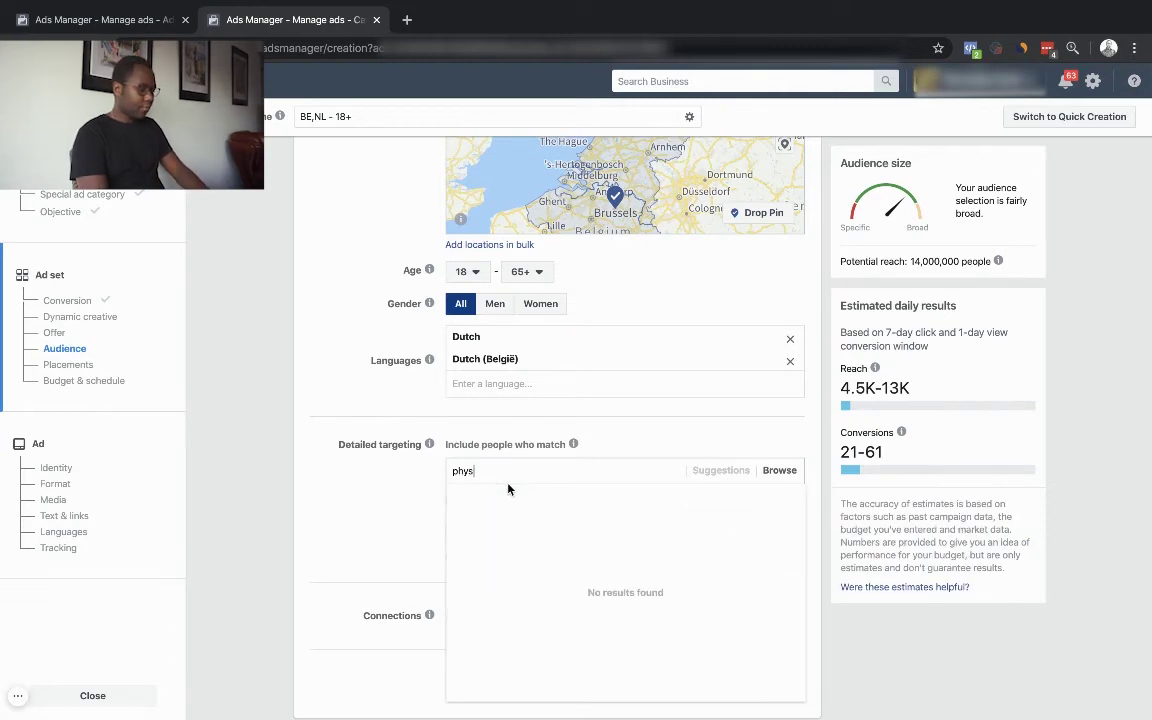
key("BackSpace")
key("BackSpace")
key("BackSpace")
key("BackSpace")
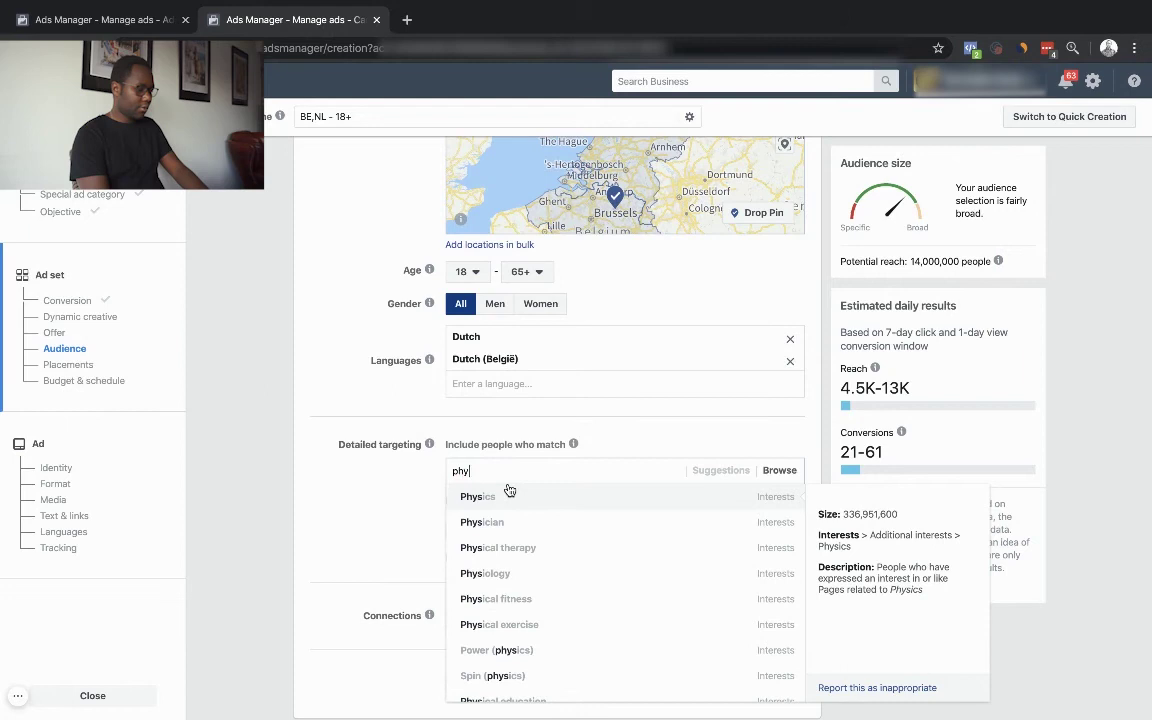
Search the detailed targeting for "fitness", add the Physical fitness interest, and check the potential reach
type("fitness")
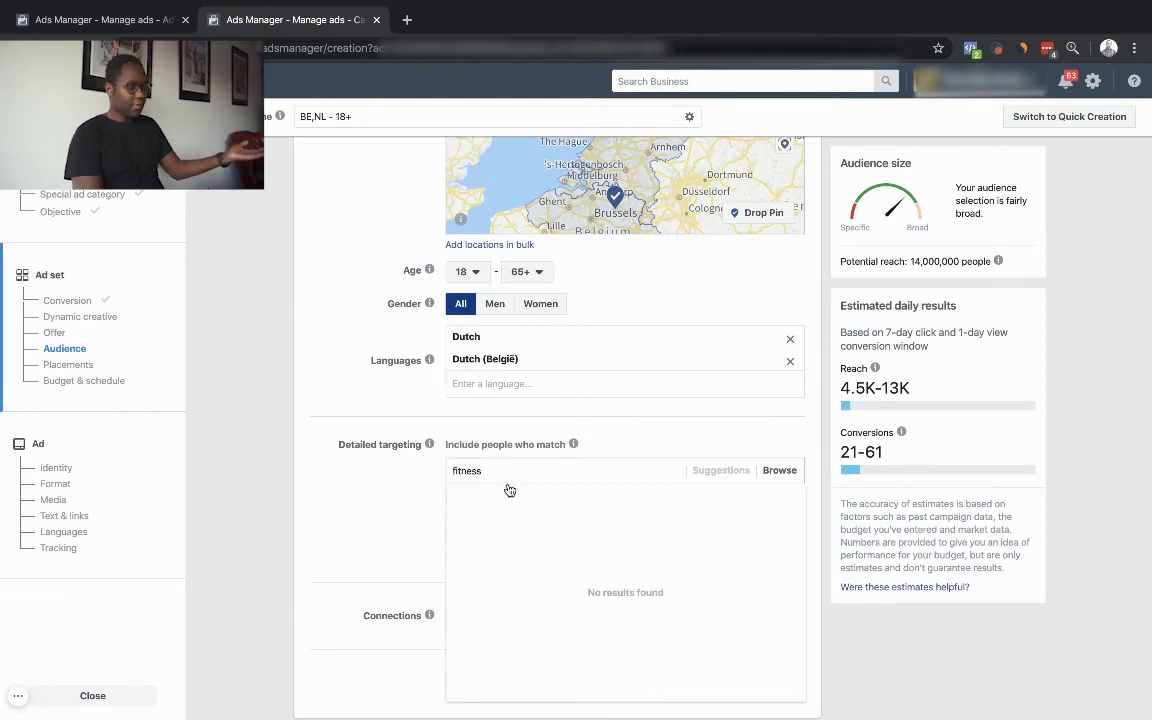
left_click(515, 506)
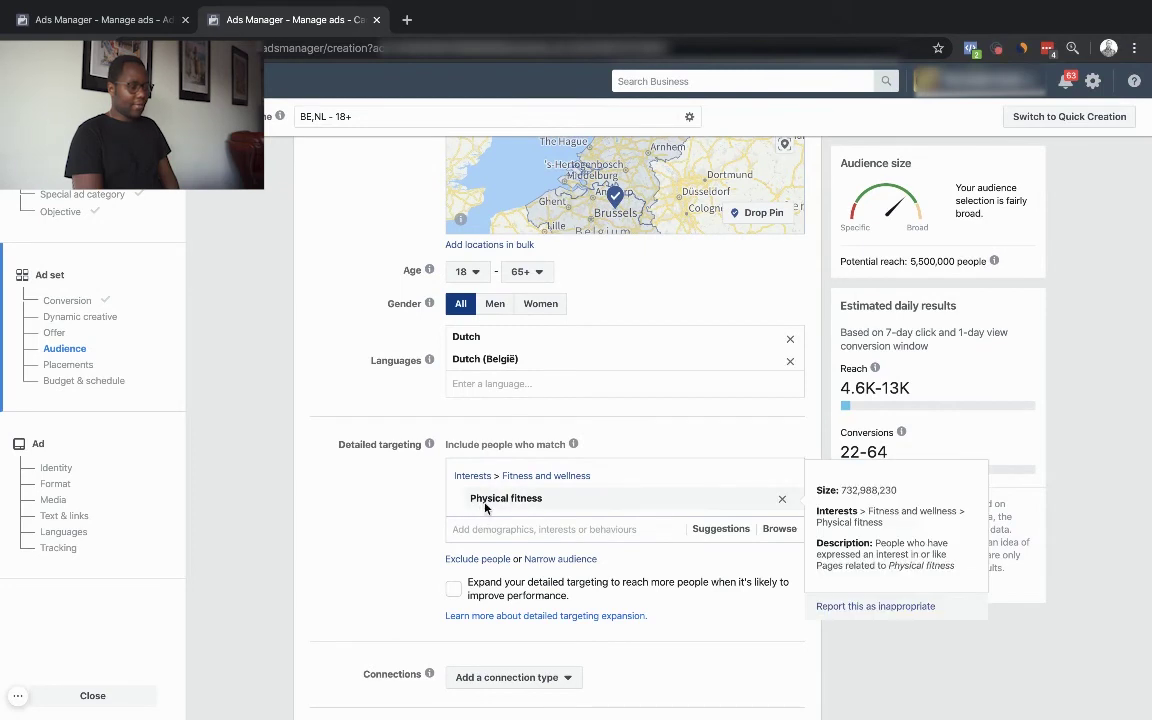
scroll(407, 504, "down", 1)
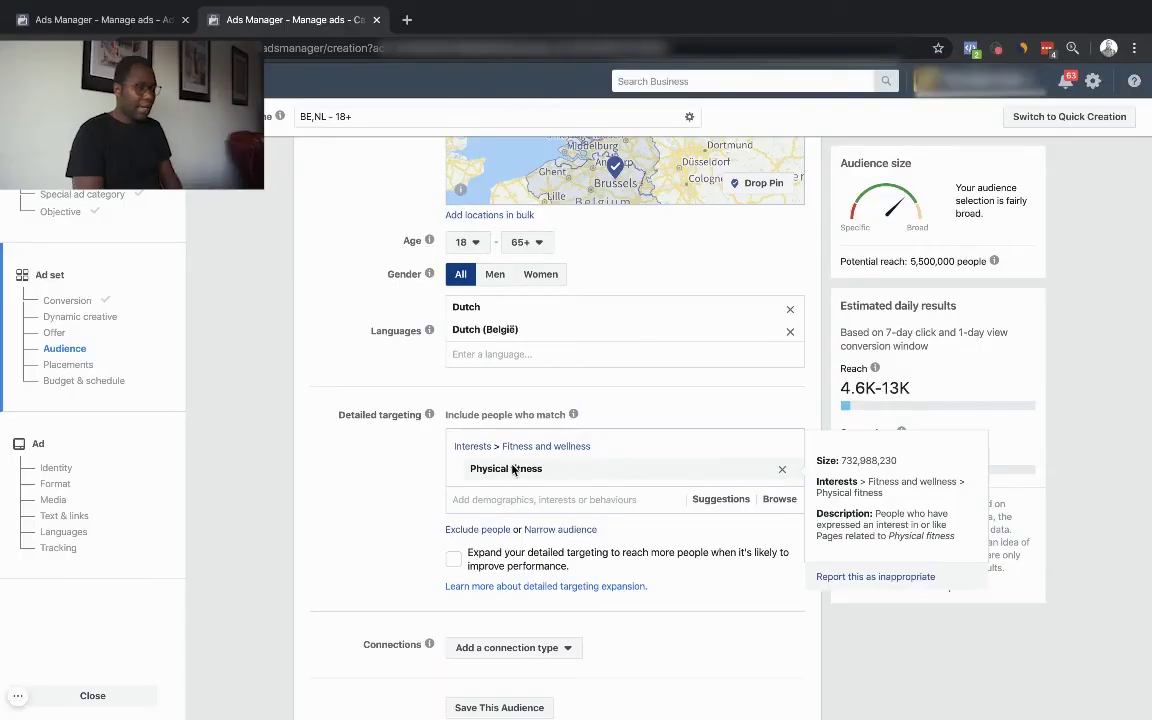
double_click(928, 261)
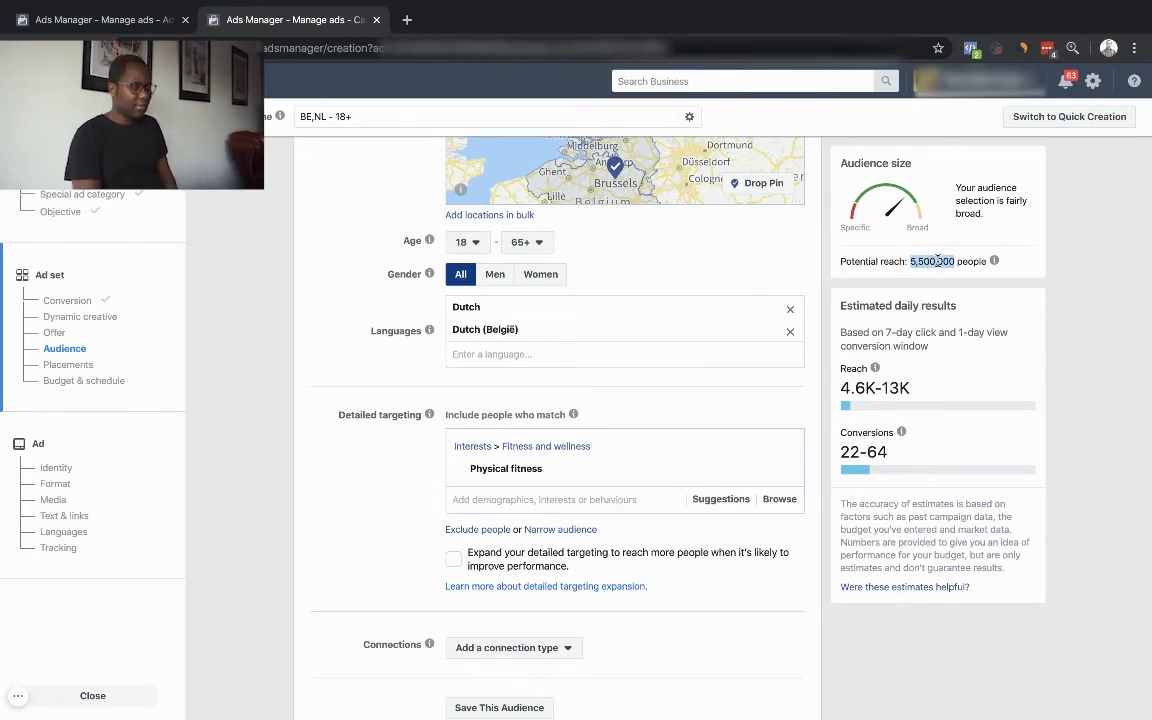
left_click(367, 546)
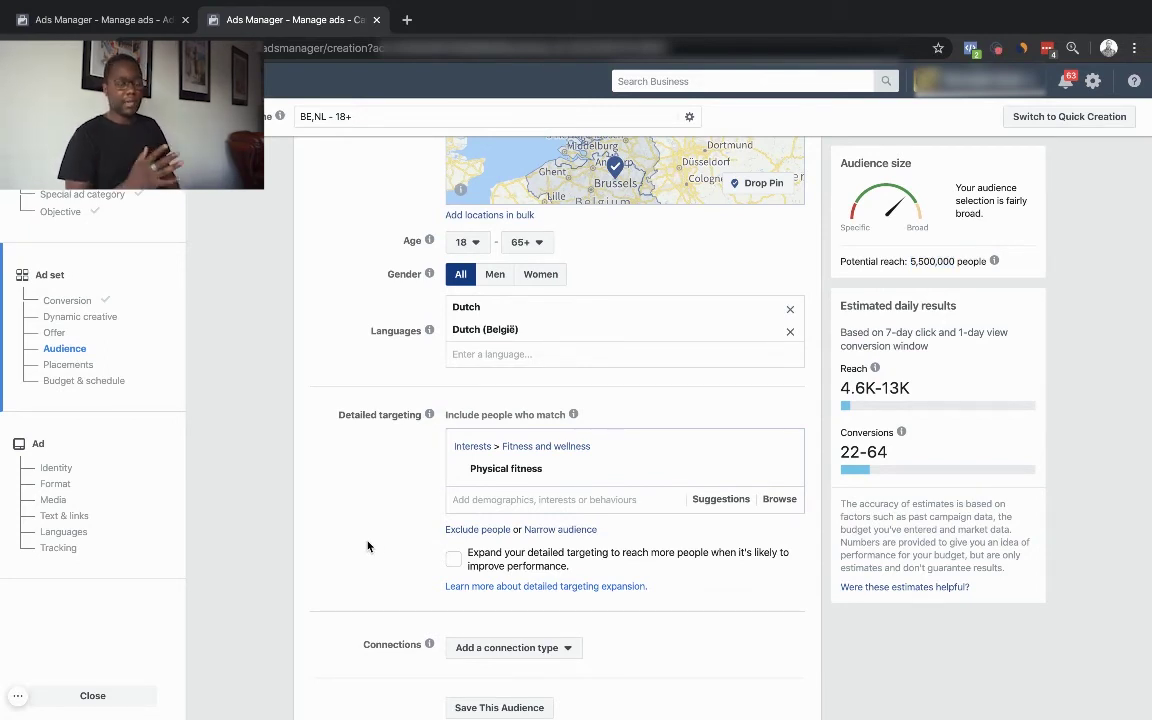
Switch the ad set to manual placements and deselect the Facebook, Audience Network and Messenger platforms, keeping Instagram
scroll(367, 546, "down", 3)
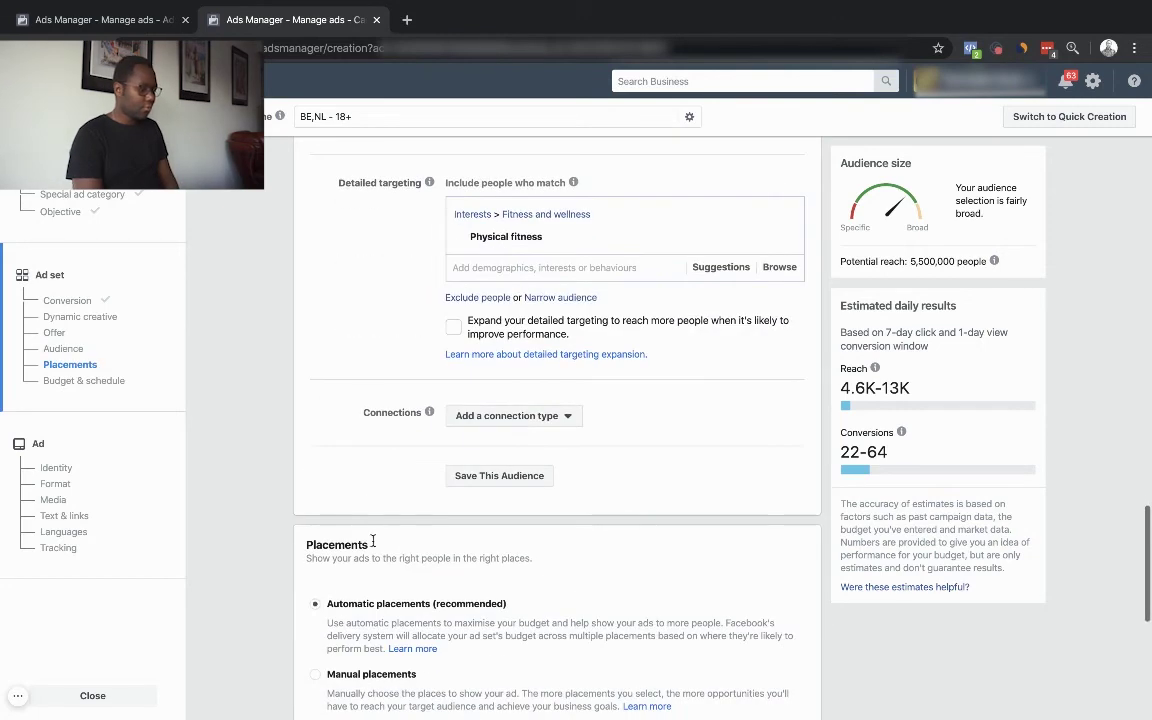
scroll(810, 525, "down", 3)
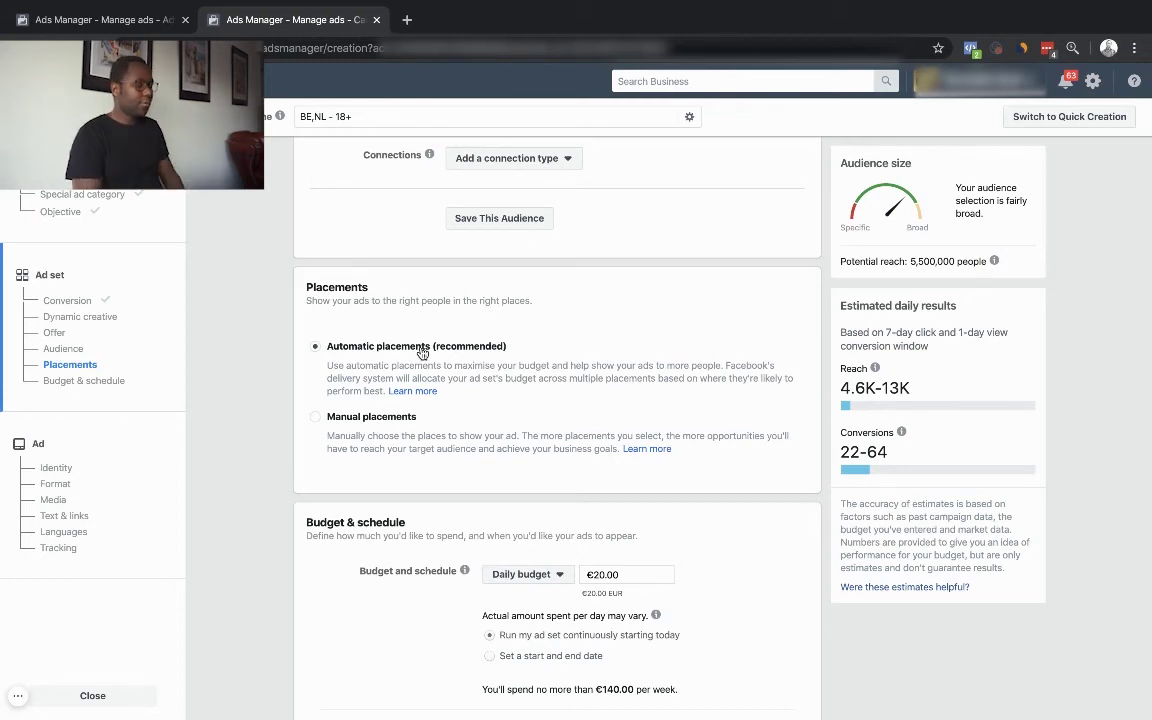
left_click(385, 417)
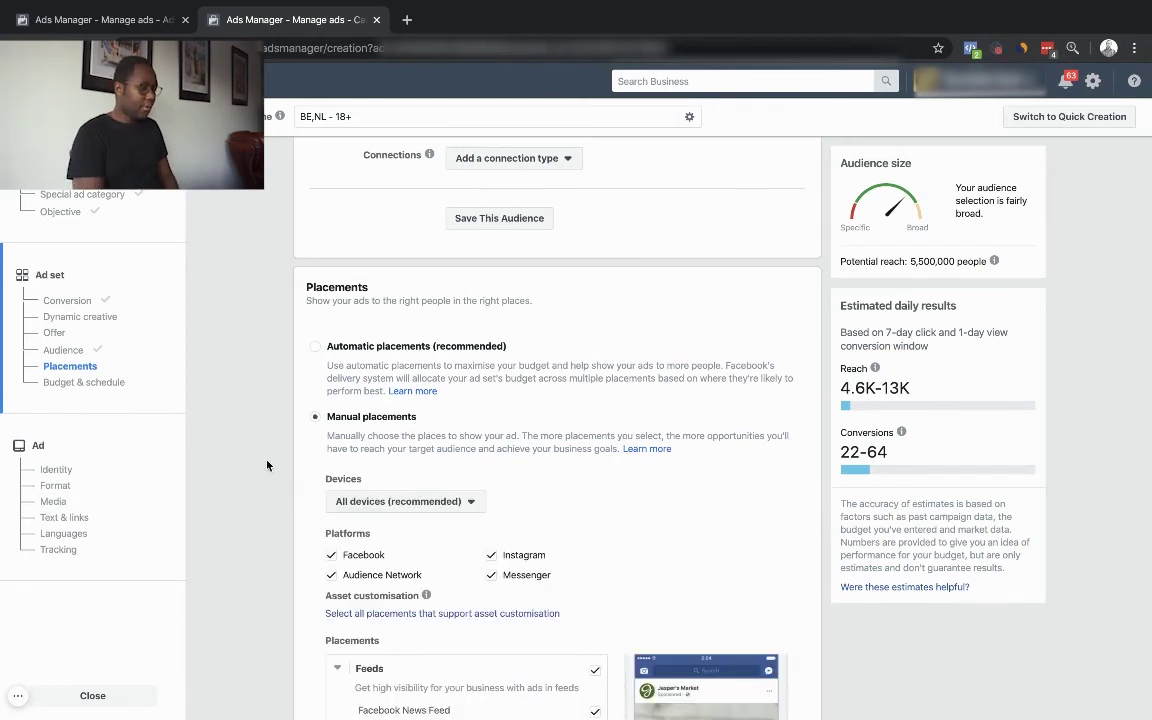
scroll(267, 465, "down", 2)
left_click(331, 354)
left_click(333, 374)
left_click(491, 373)
scroll(604, 408, "down", 3)
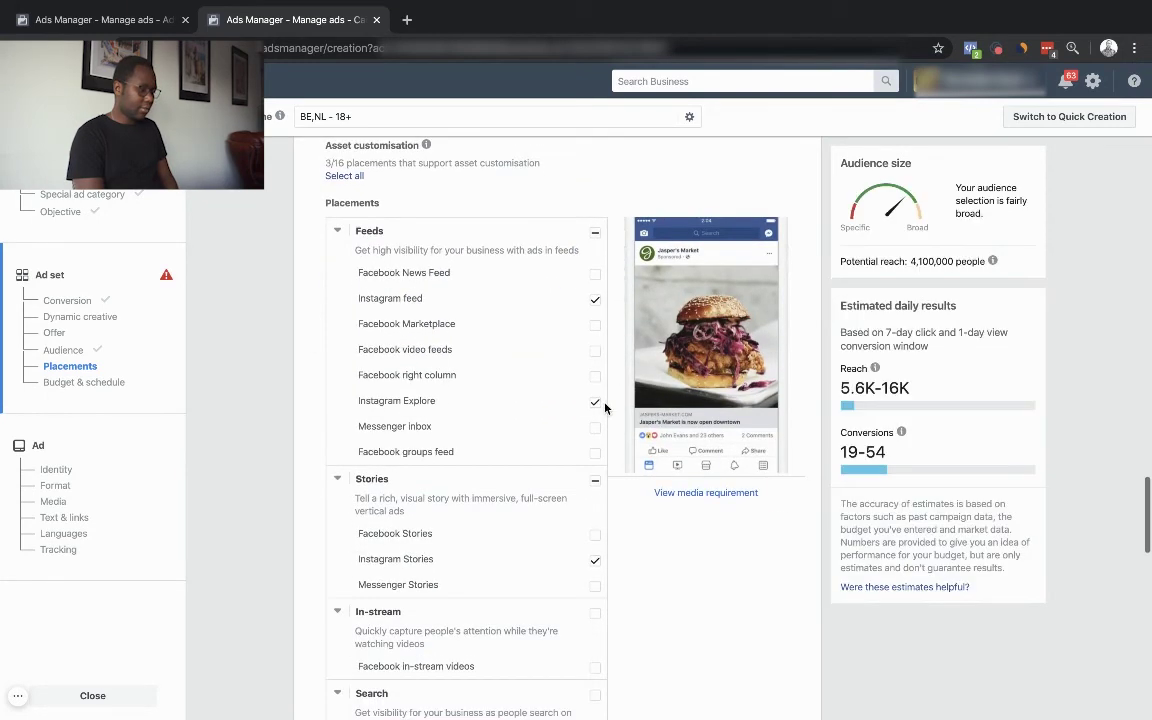
Remove the Instagram Explore and Instagram Stories placements and add Facebook News Feed alongside Instagram feed
left_click(595, 402)
left_click(595, 559)
scroll(594, 560, "down", 2)
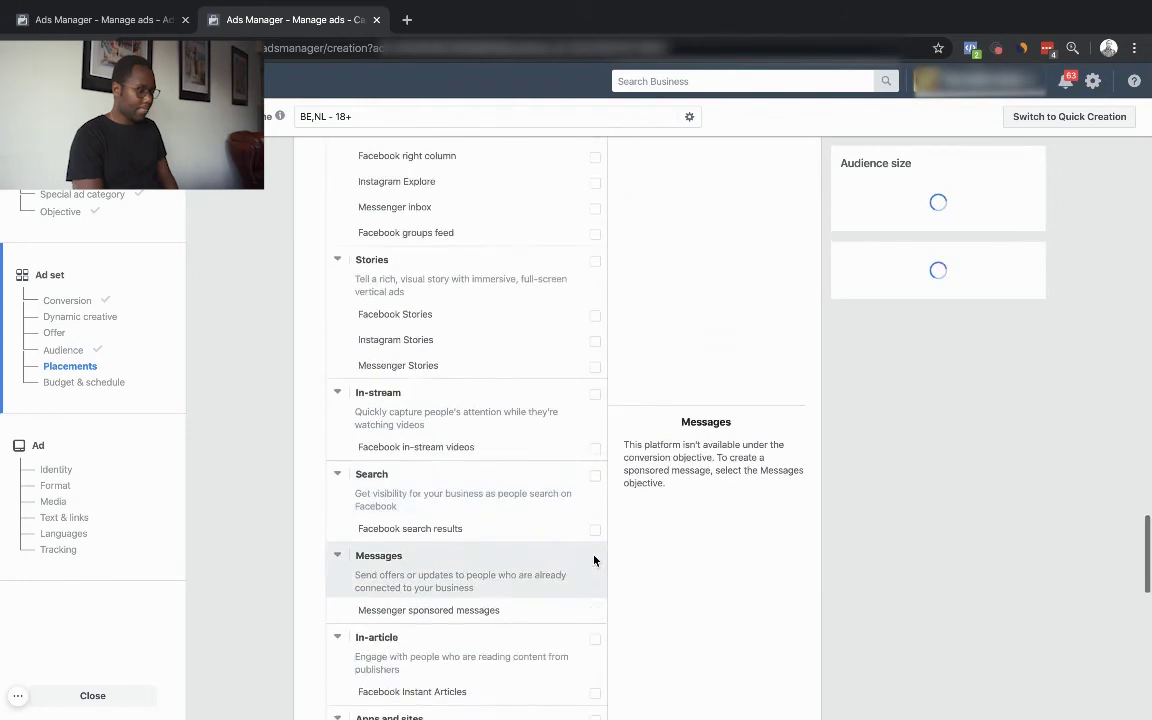
scroll(594, 560, "down", 2)
scroll(594, 514, "up", 4)
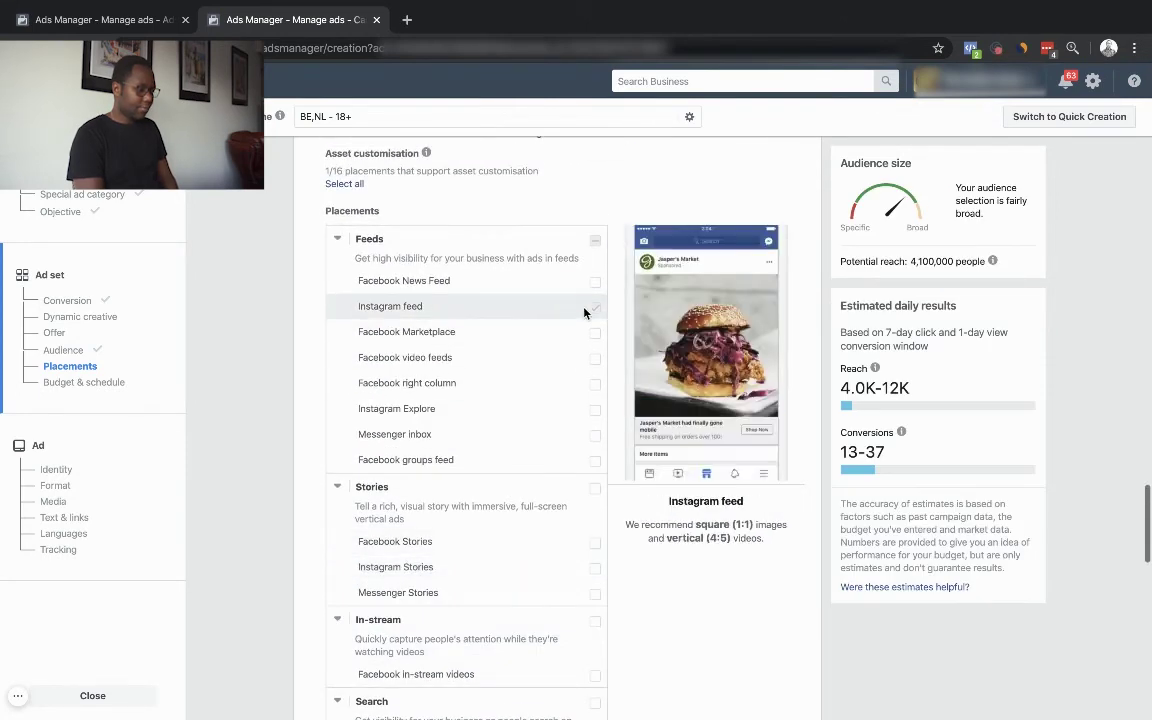
left_click(594, 288)
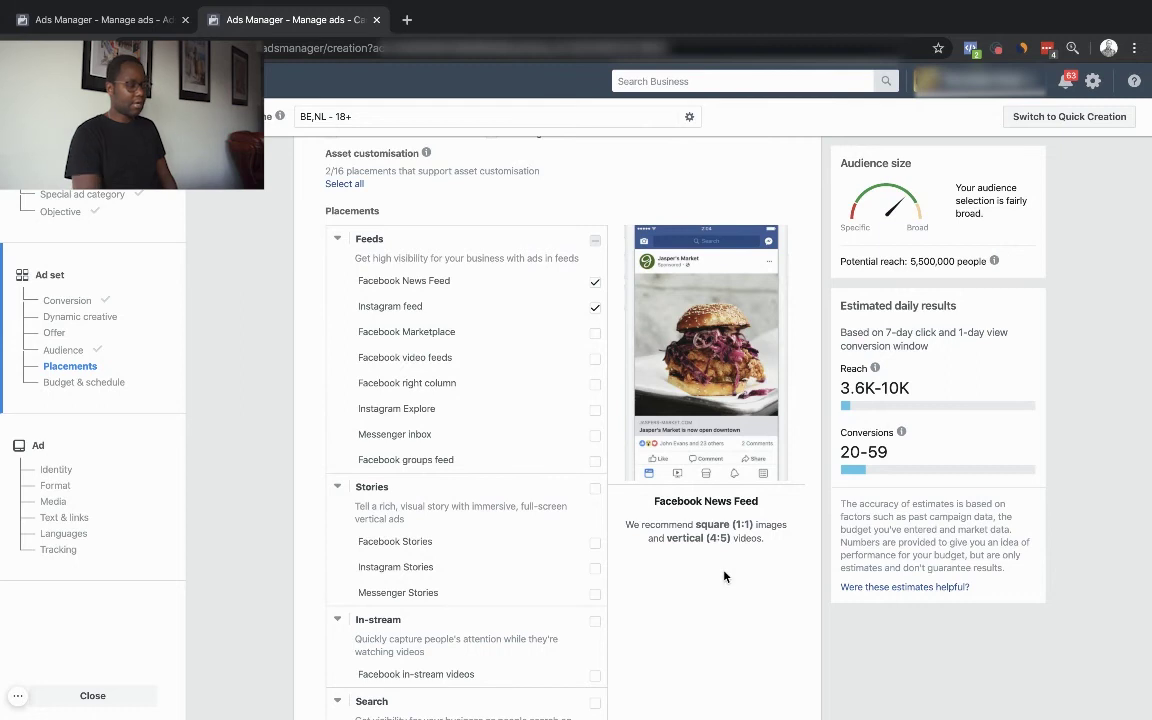
Set the ad set's daily budget to €5.00
scroll(724, 576, "down", 1)
scroll(724, 576, "down", 1)
scroll(724, 576, "up", 2)
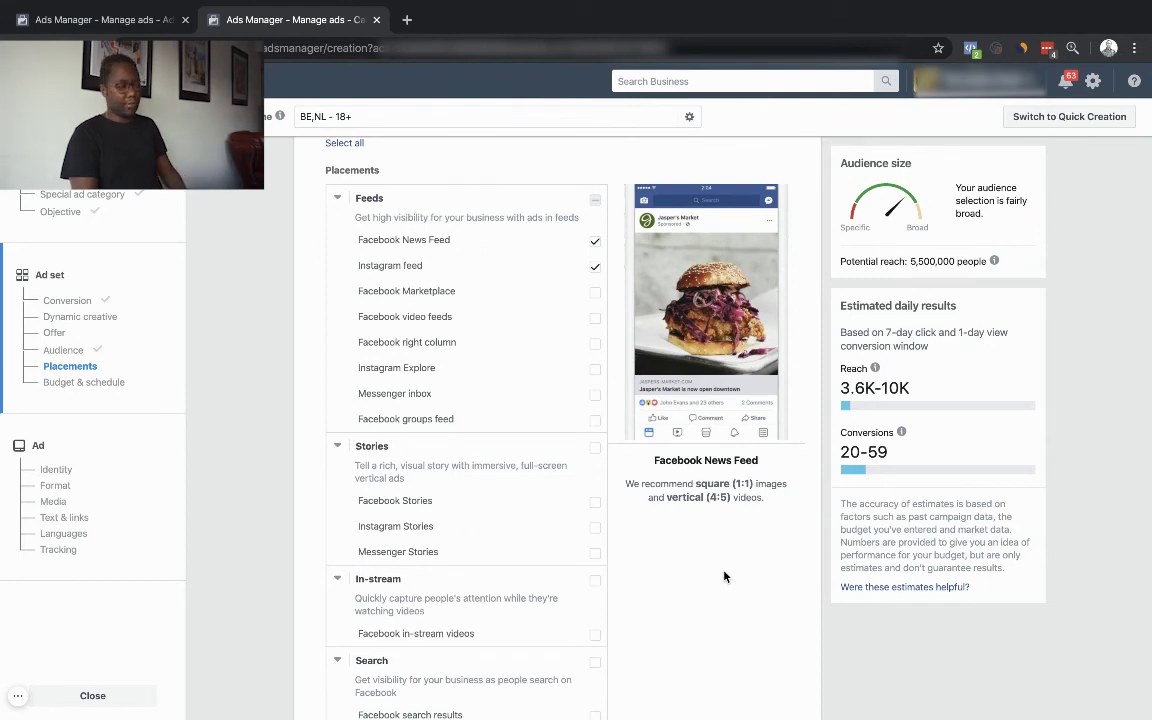
scroll(724, 576, "down", 8)
scroll(724, 576, "down", 2)
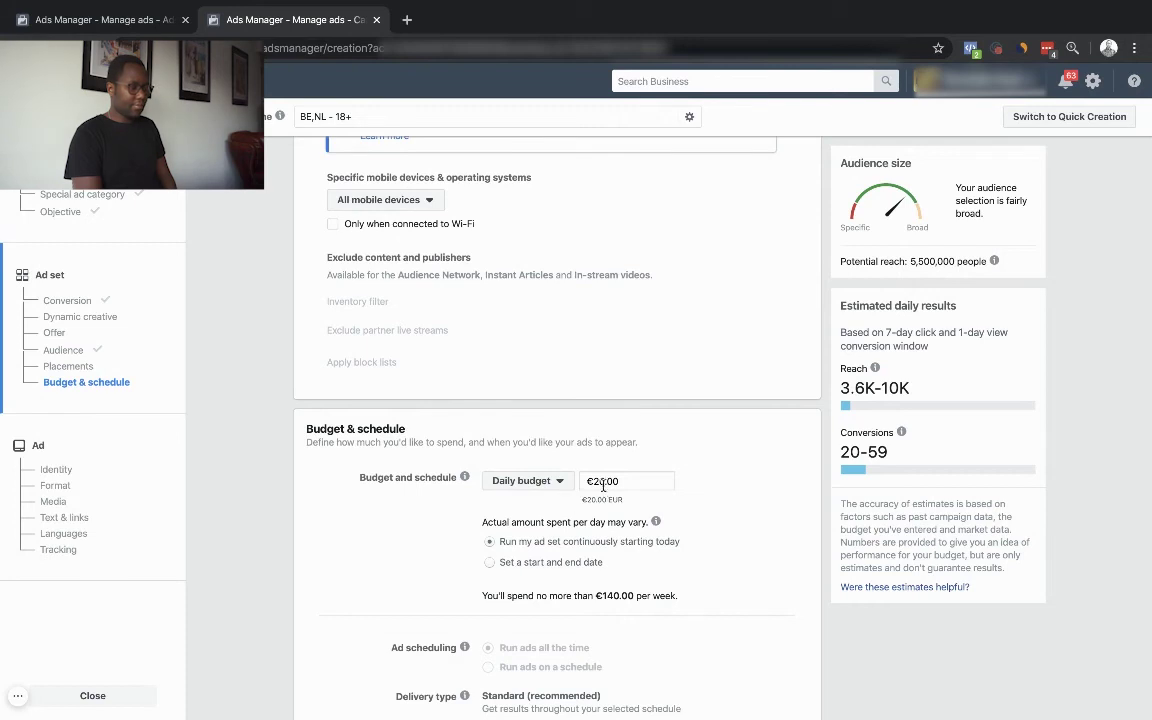
double_click(603, 483)
type("5")
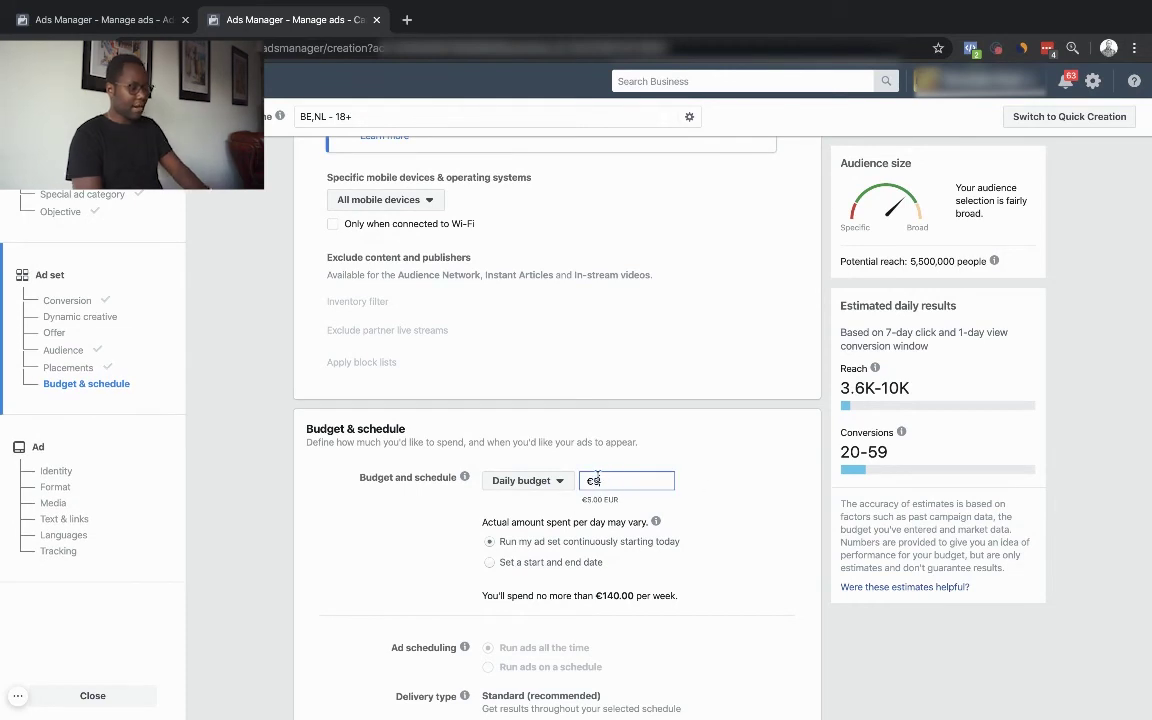
left_click(745, 483)
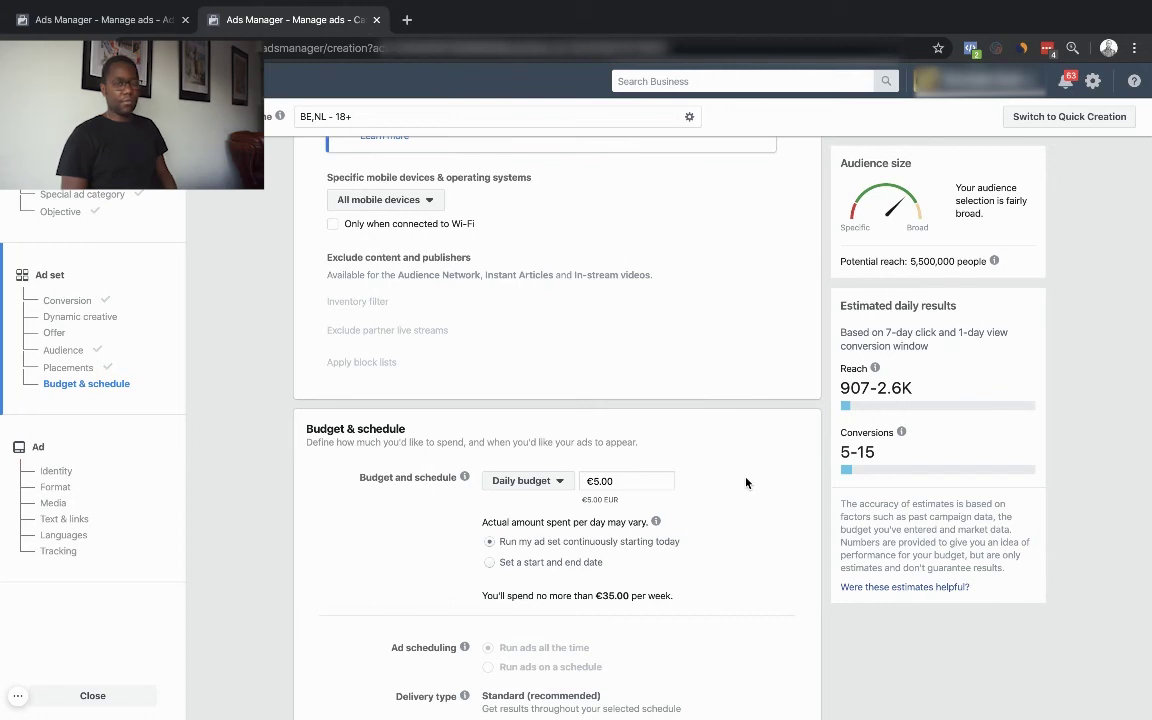
scroll(745, 483, "down", 2)
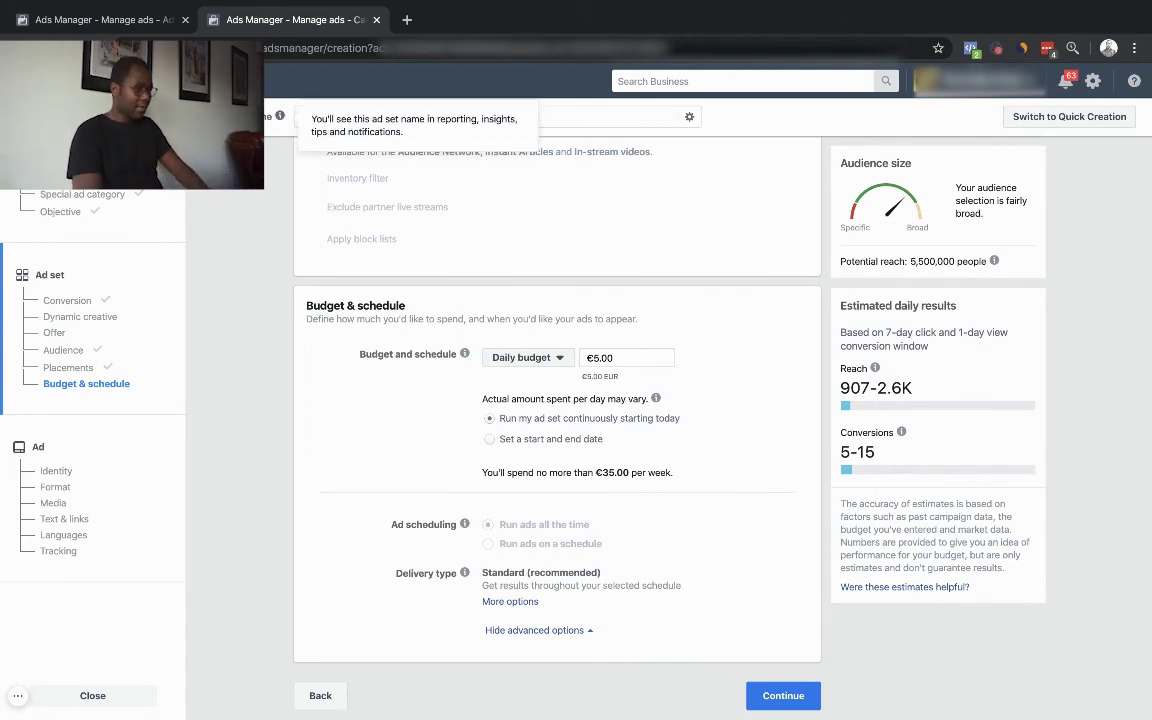
Rename the ad set as "Fysieke Fitness - 5.5M", after its targeted interest and potential reach
scroll(462, 218, "up", 15)
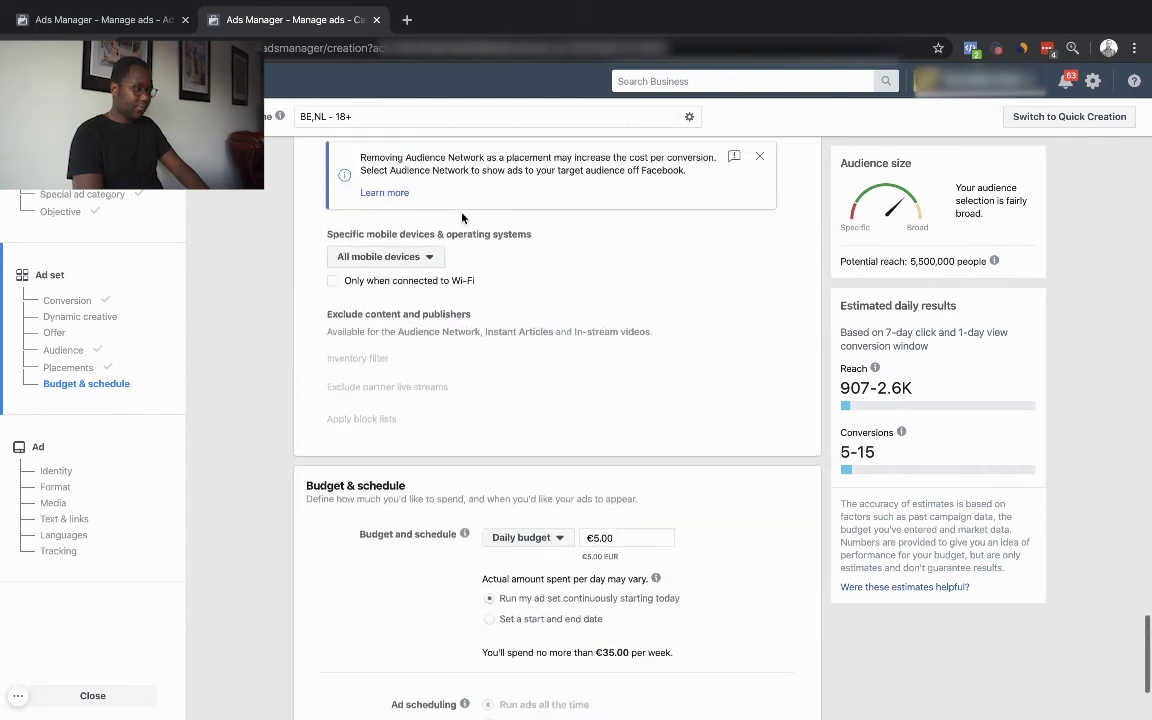
scroll(462, 224, "up", 4)
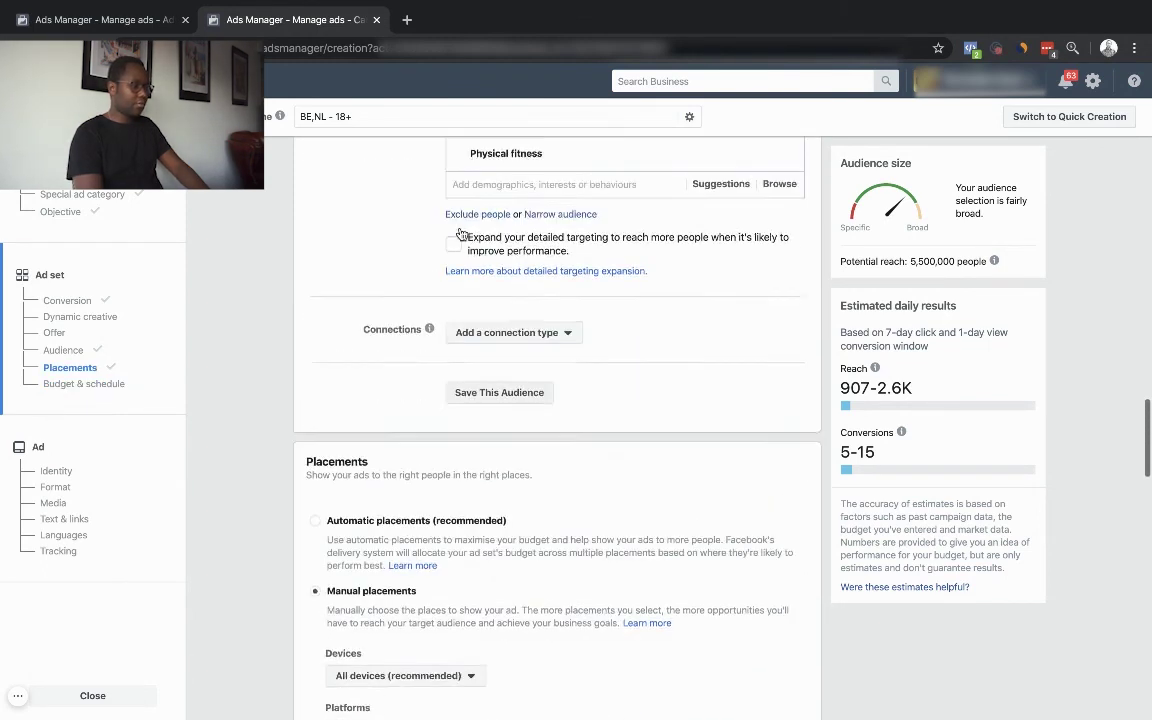
left_click(432, 117)
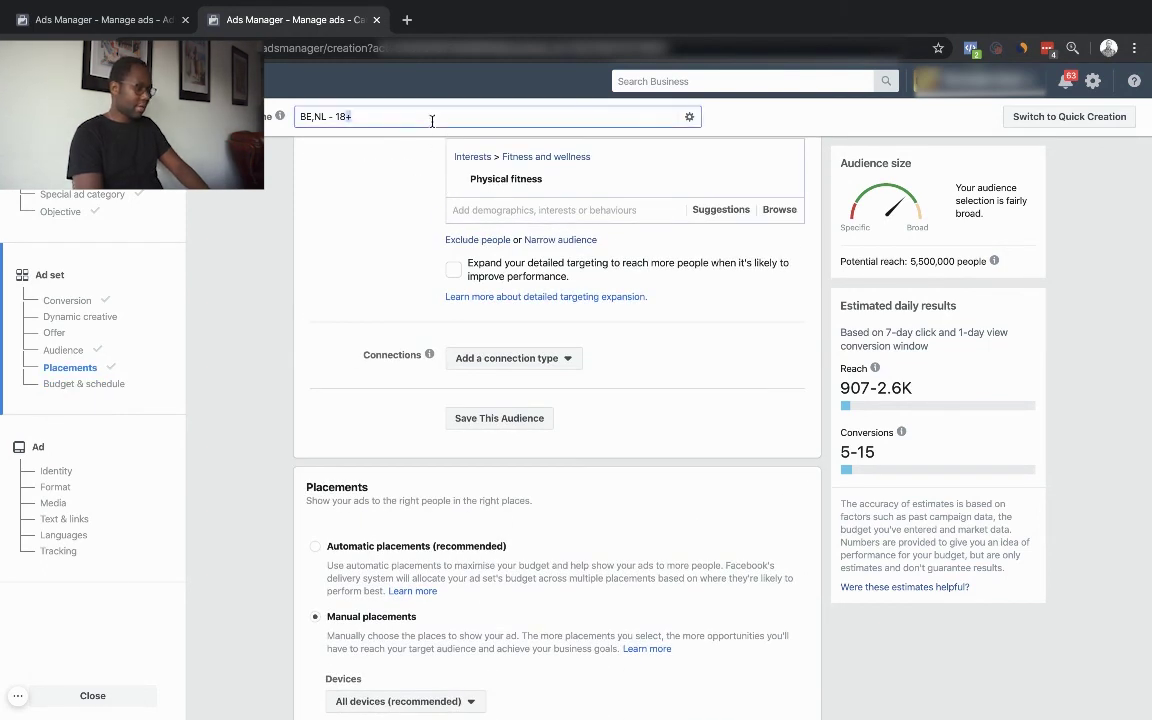
key("ctrl+a")
type("Fysieke Fitness")
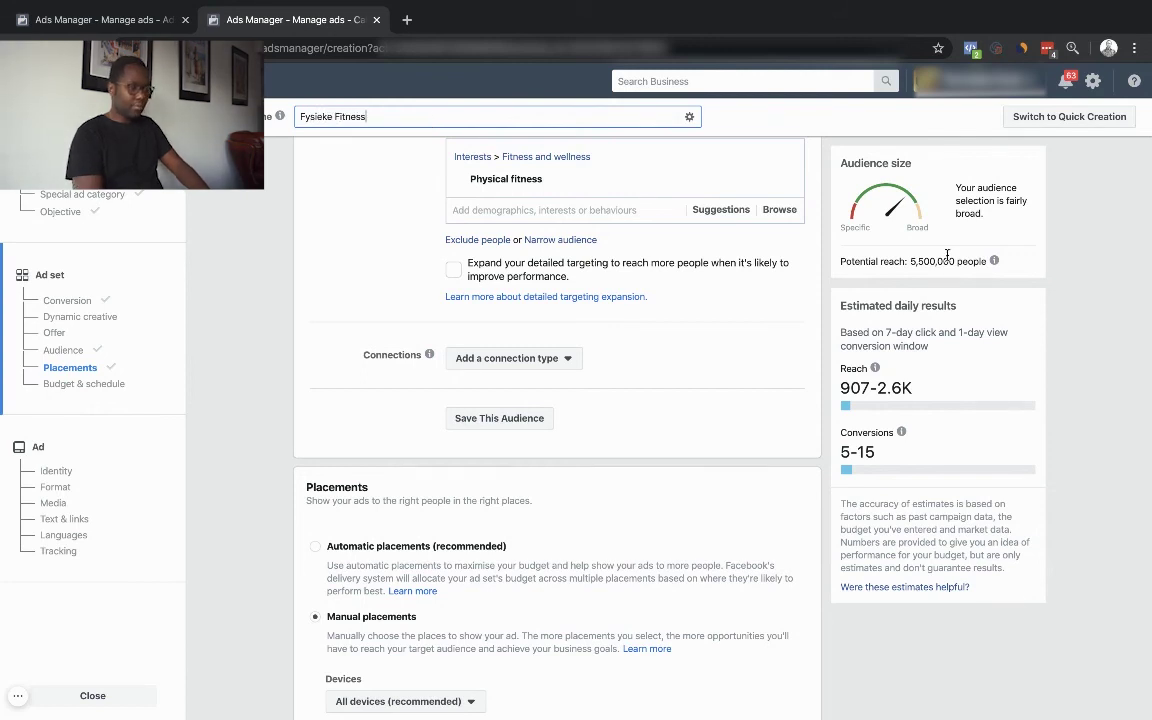
type(" - 5.5M")
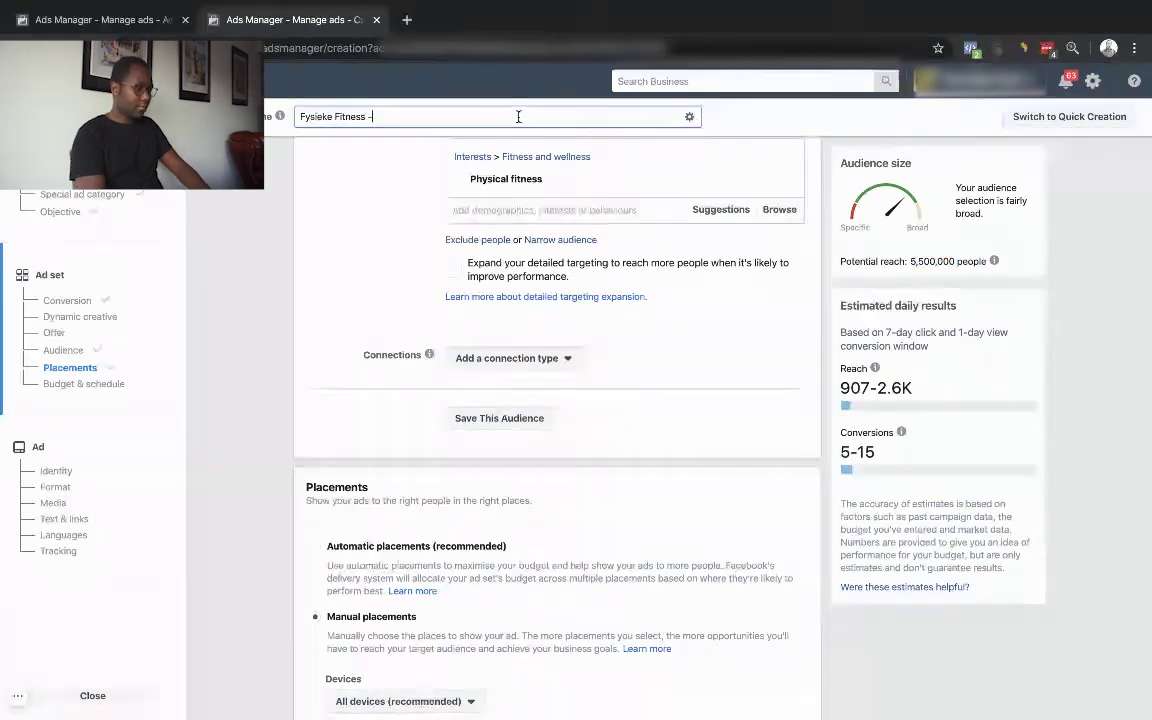
left_click(387, 201)
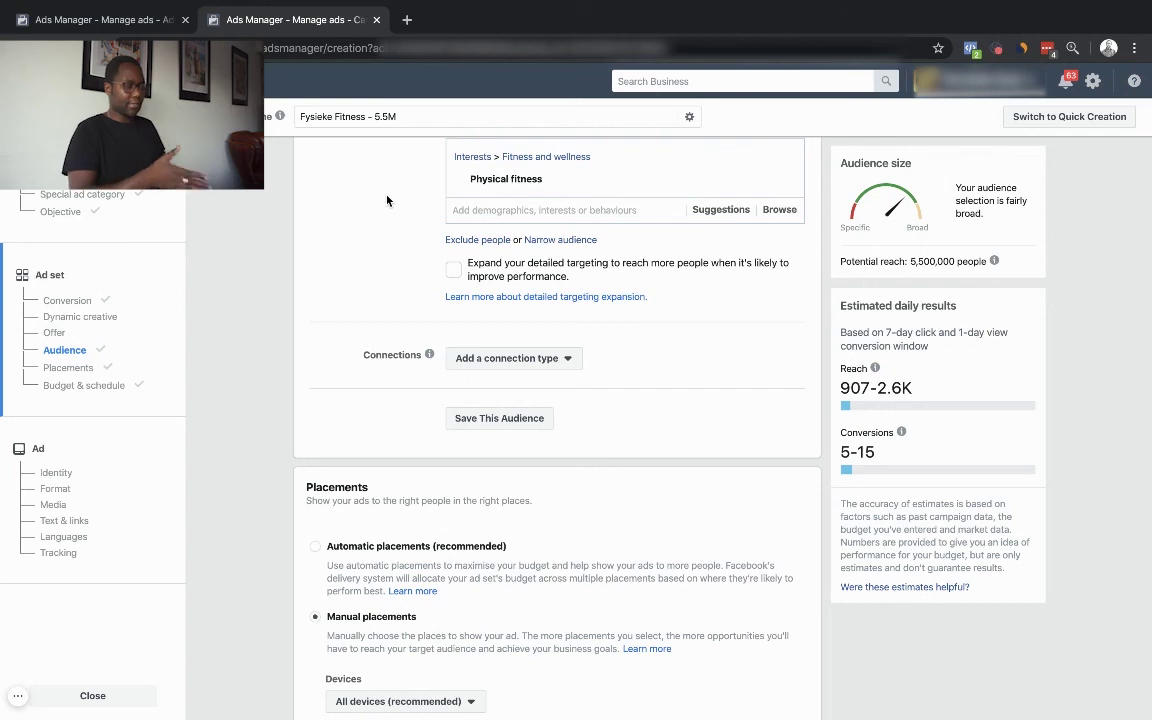
Review the ad set's age, gender, language and detailed targeting settings, then its placements and its budget and schedule
scroll(387, 201, "up", 3)
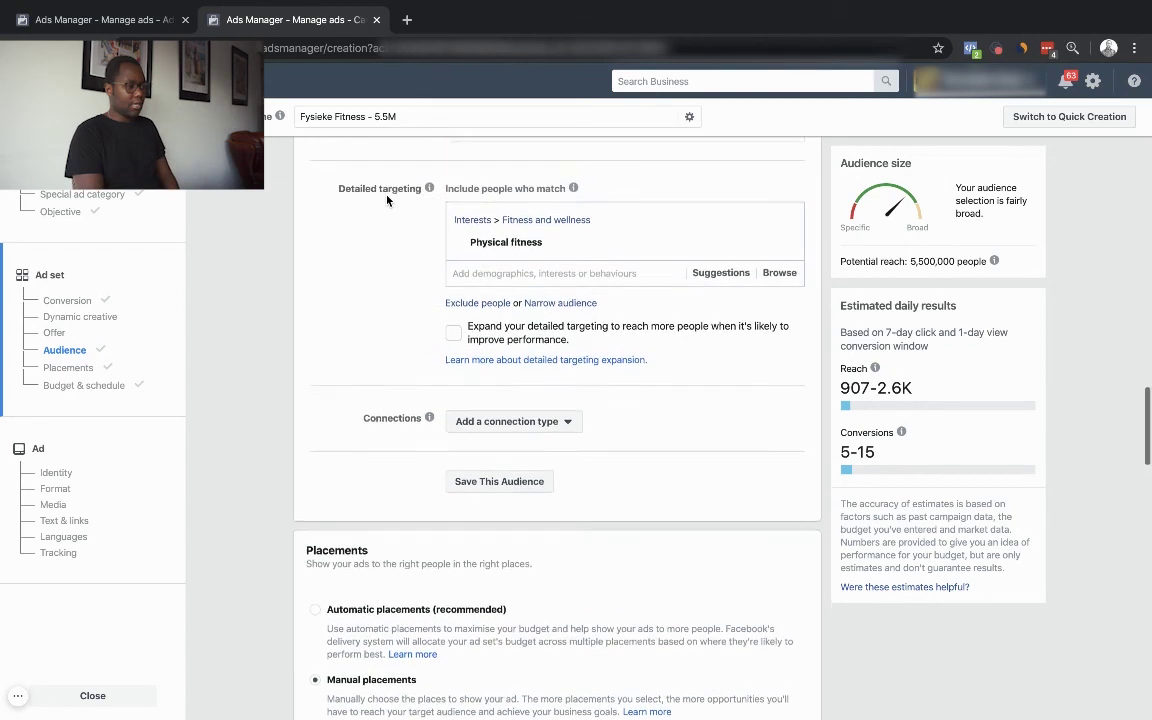
scroll(387, 200, "up", 3)
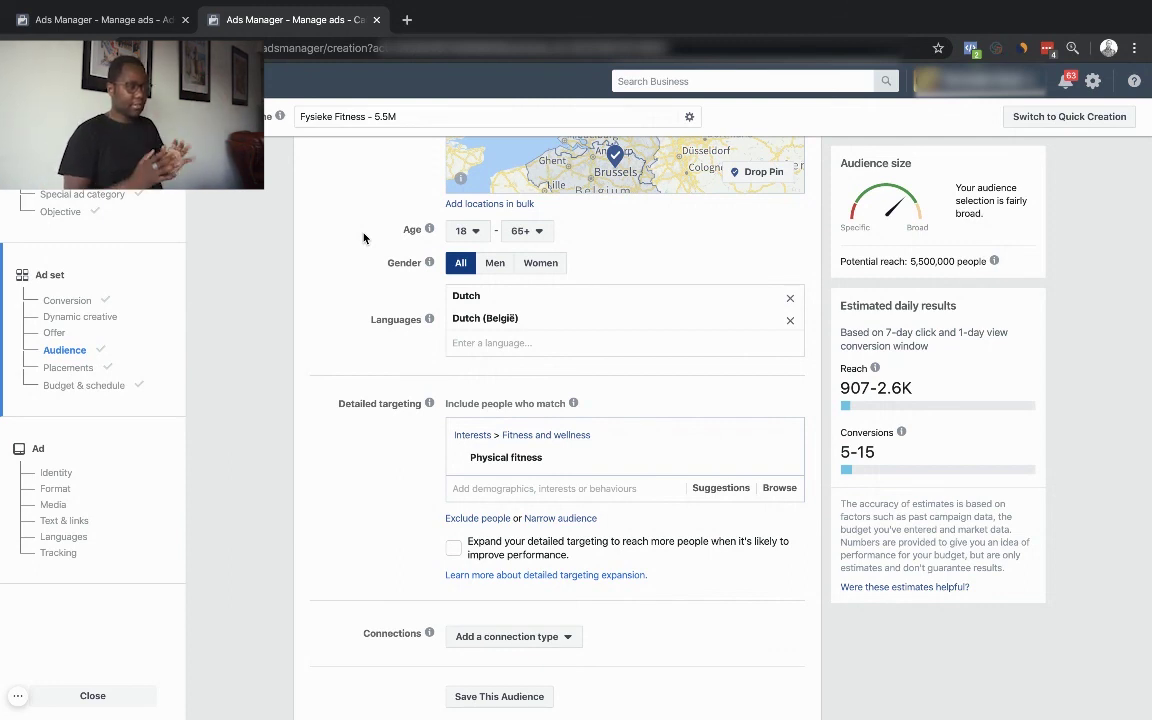
scroll(363, 237, "down", 15)
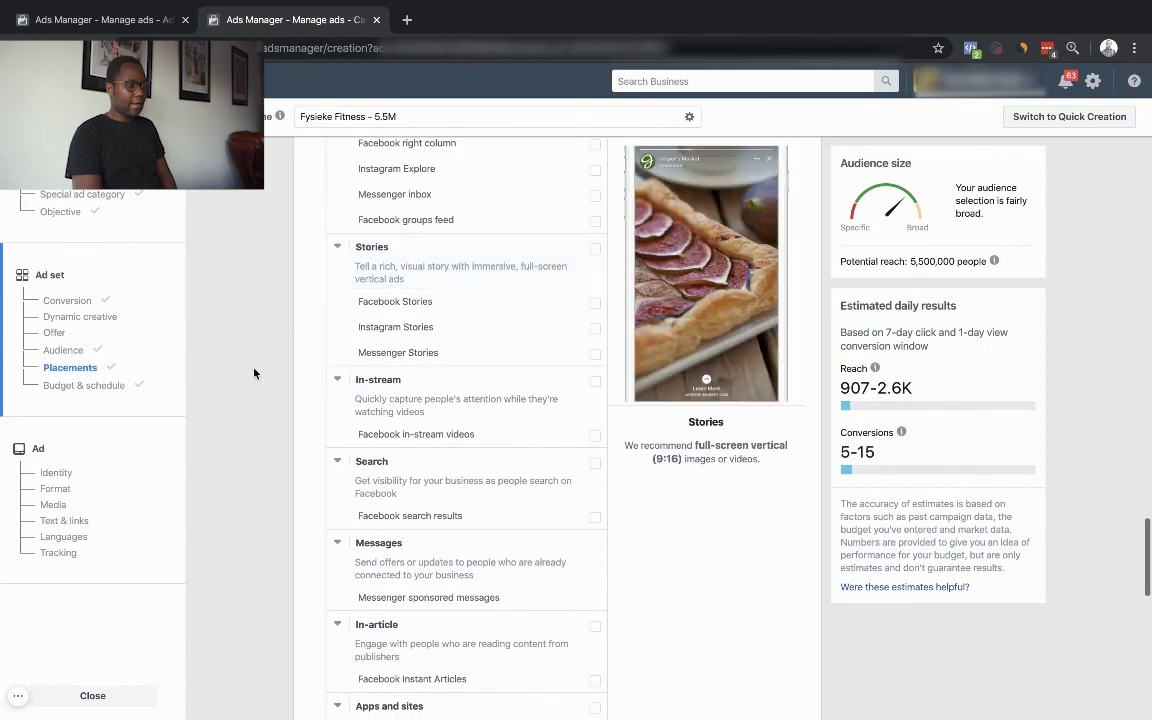
scroll(254, 373, "down", 10)
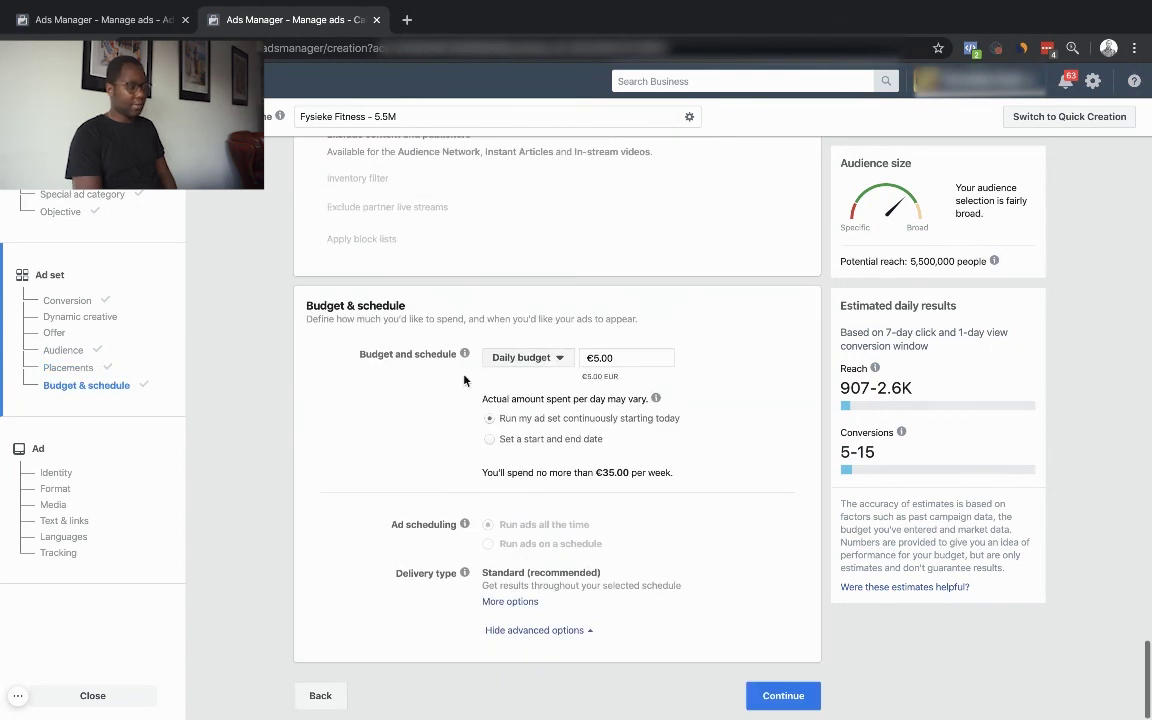